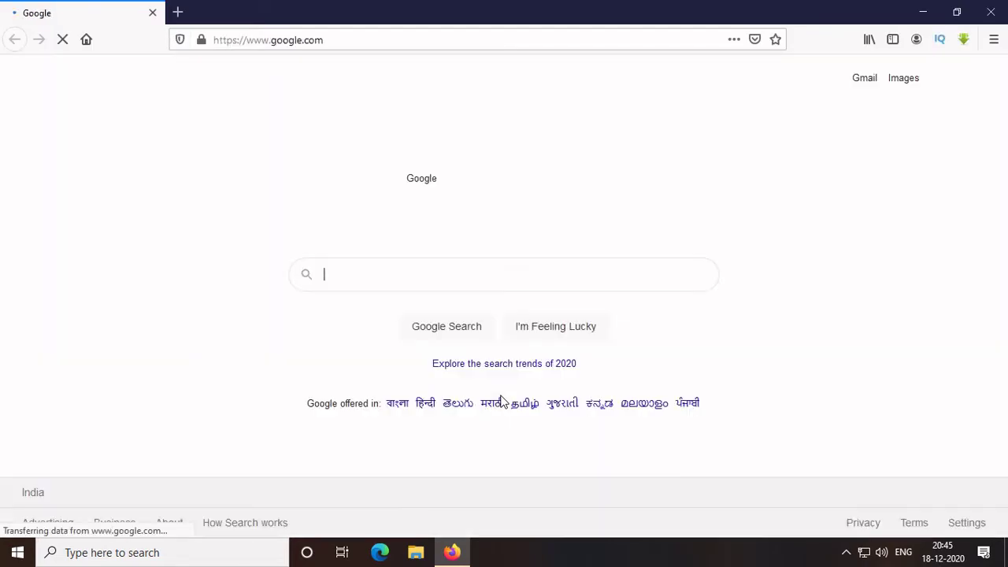
- Show the recent-search list in the Google home page search box
{"action": "left_click", "coordinate": [389, 276]}
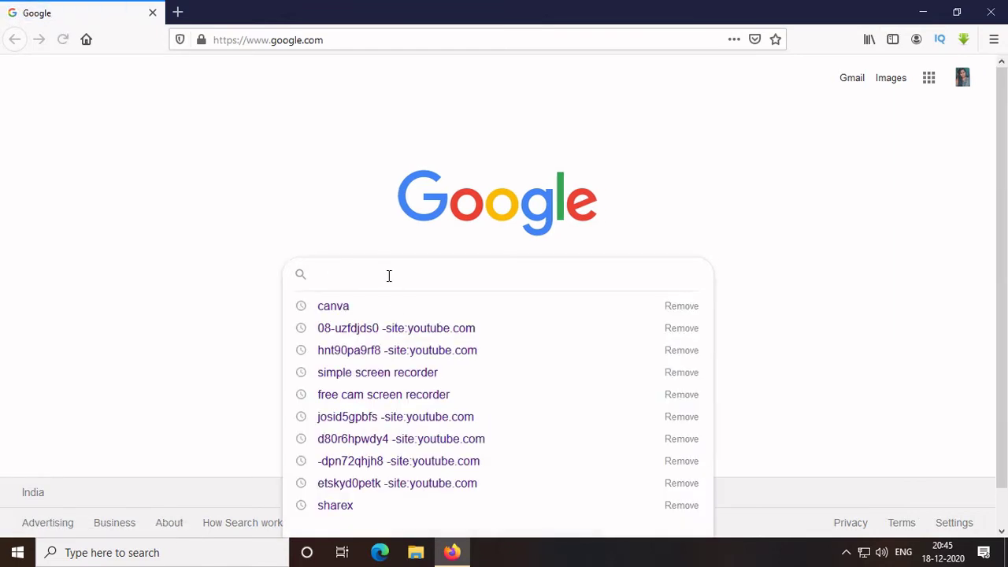
- Open canva.com from the search history and browse the Instagram Post, Presentation and Poster templates
{"action": "left_click", "coordinate": [362, 310]}
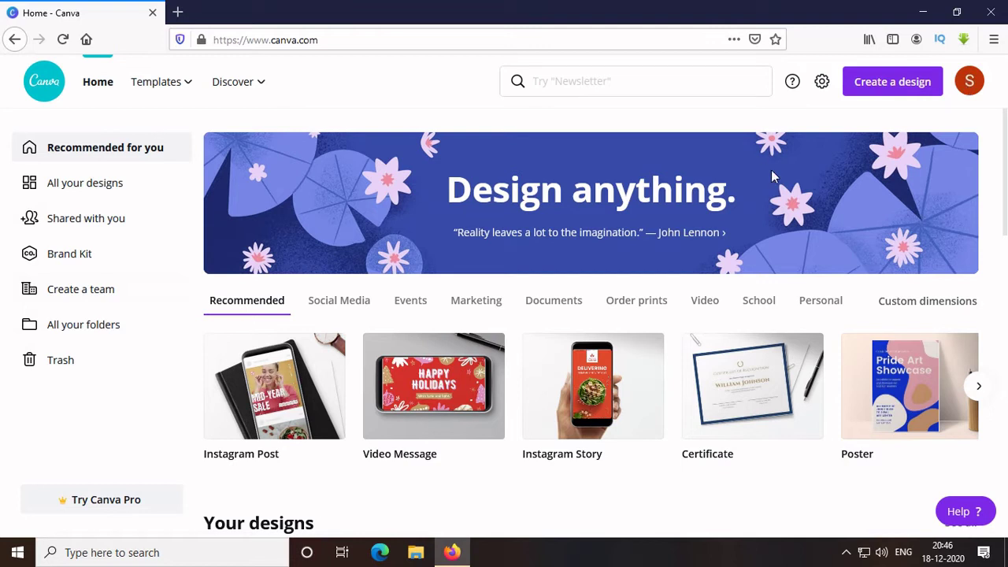
{"action": "scroll", "coordinate": [771, 176], "scroll_direction": "down", "scroll_amount": 7}
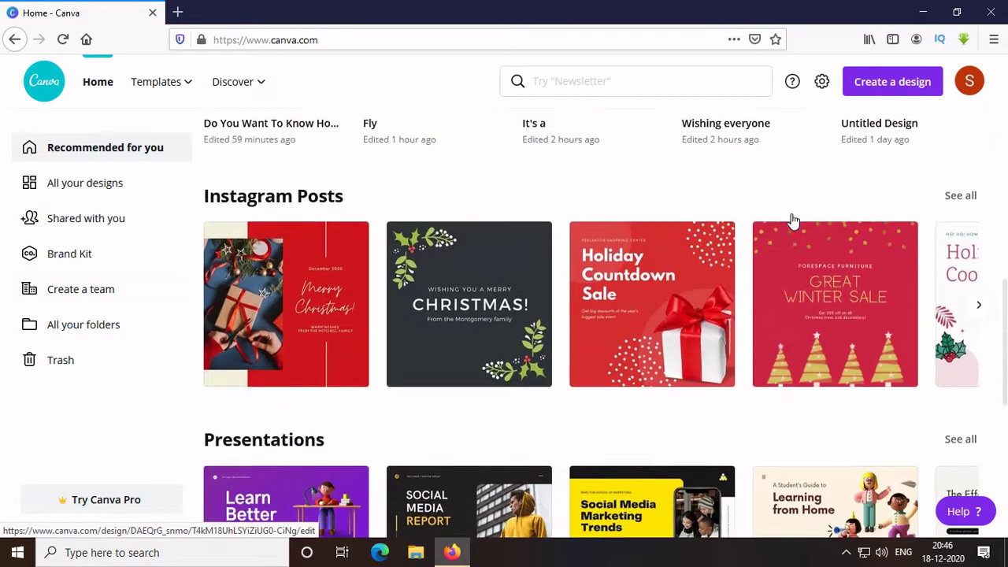
{"action": "scroll", "coordinate": [792, 220], "scroll_direction": "down", "scroll_amount": 1}
{"action": "scroll", "coordinate": [793, 220], "scroll_direction": "down", "scroll_amount": 2}
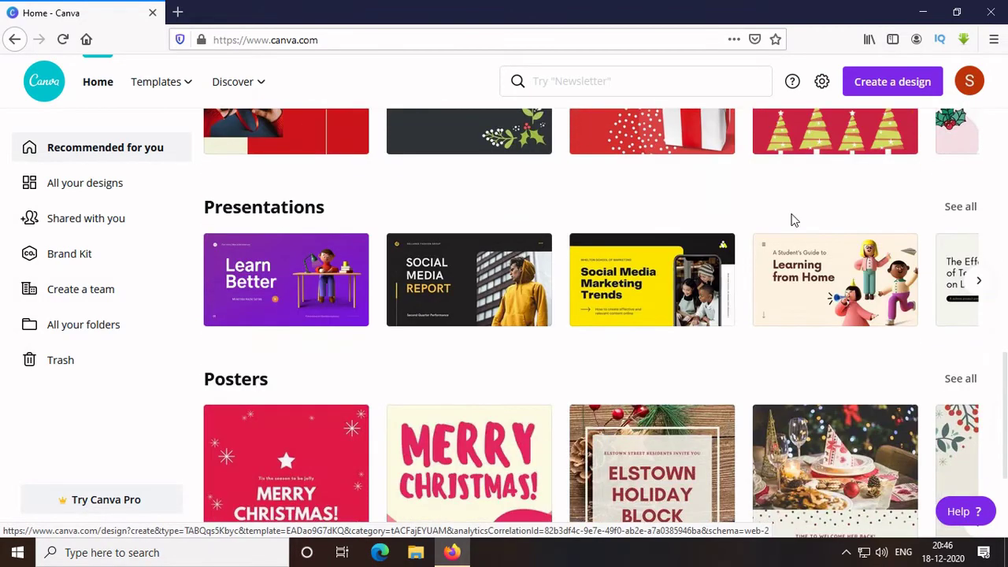
{"action": "scroll", "coordinate": [792, 218], "scroll_direction": "up", "scroll_amount": 5}
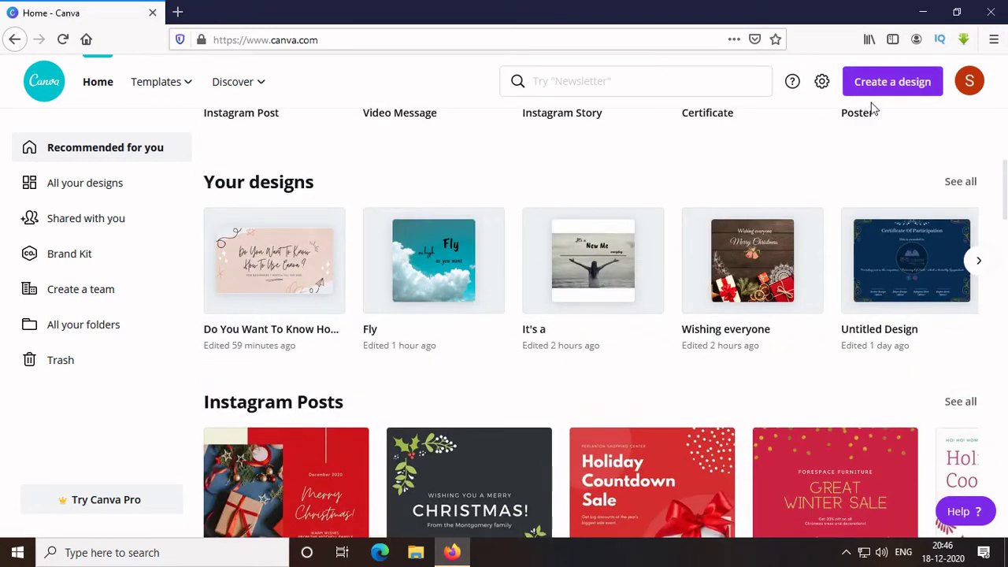
- Start a blank Instagram Post design and review its download, share-link, social and print options
{"action": "left_click", "coordinate": [913, 84]}
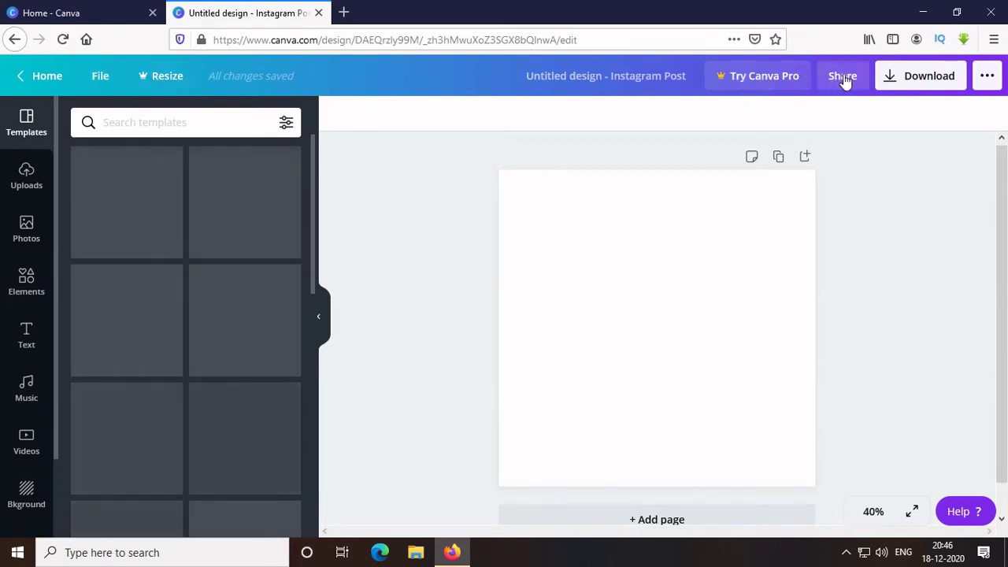
{"action": "left_click", "coordinate": [986, 76]}
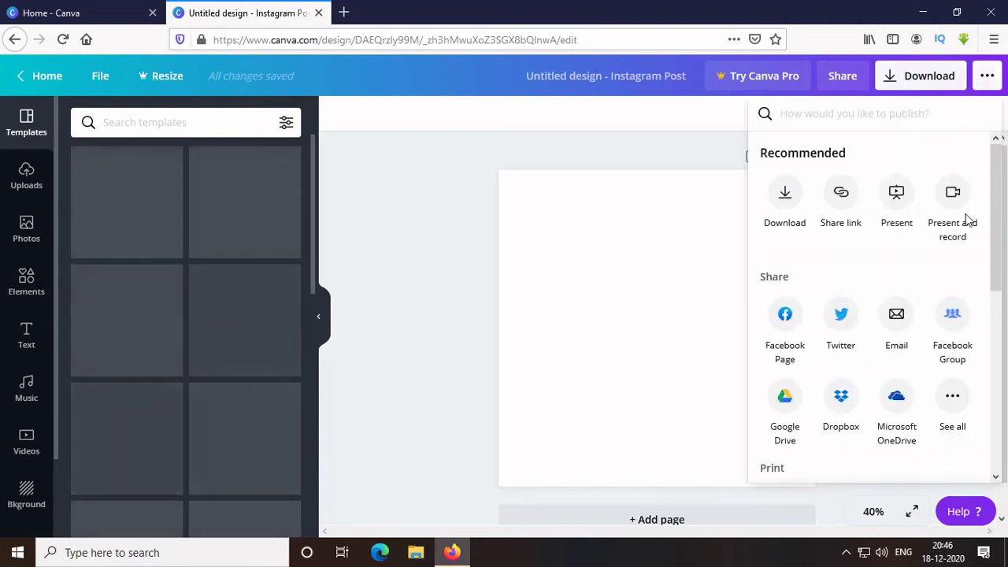
{"action": "scroll", "coordinate": [967, 217], "scroll_direction": "down", "scroll_amount": 3}
{"action": "scroll", "coordinate": [967, 220], "scroll_direction": "down", "scroll_amount": 4}
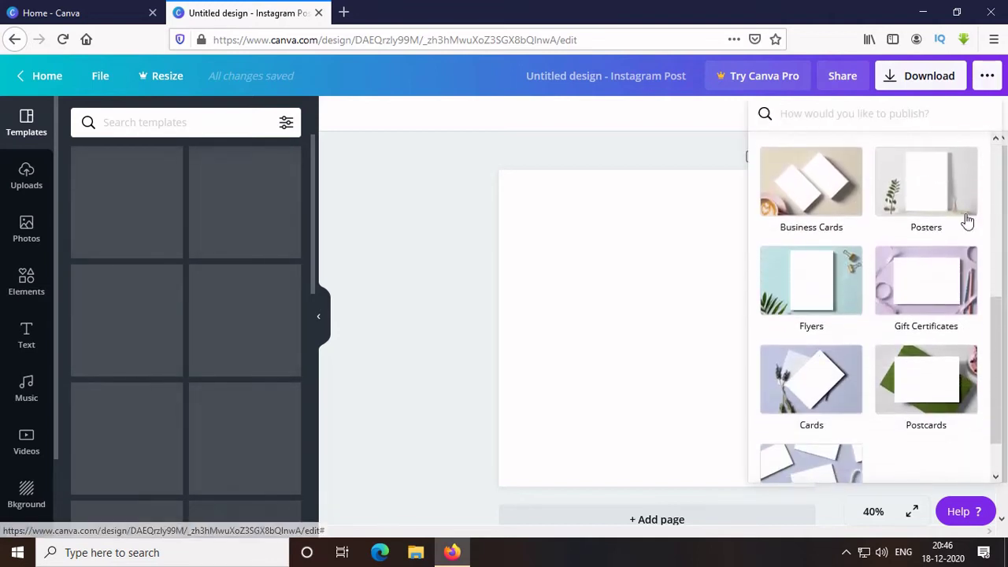
{"action": "scroll", "coordinate": [967, 222], "scroll_direction": "down", "scroll_amount": 6}
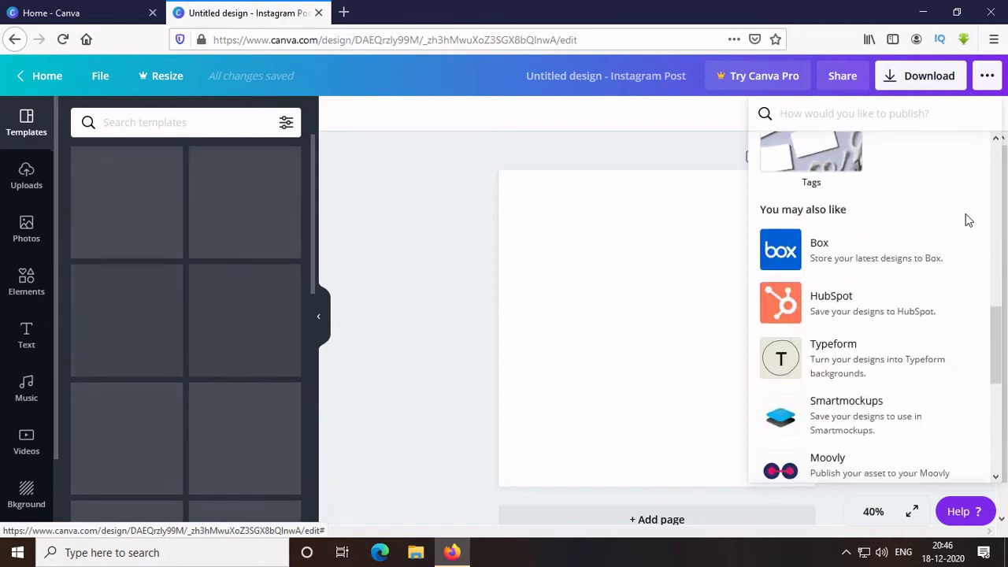
{"action": "scroll", "coordinate": [967, 220], "scroll_direction": "down", "scroll_amount": 2}
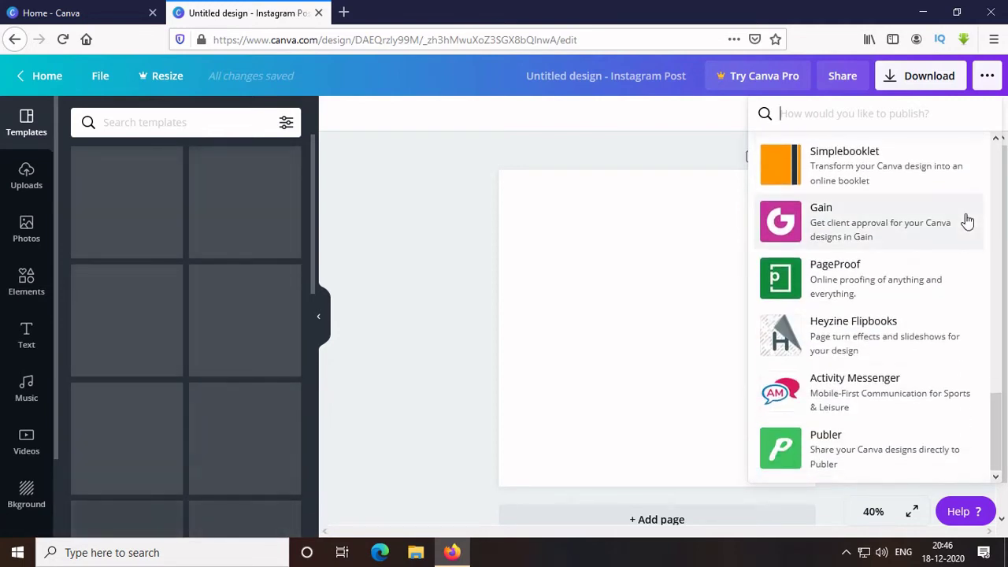
{"action": "scroll", "coordinate": [967, 220], "scroll_direction": "up", "scroll_amount": 6}
{"action": "scroll", "coordinate": [967, 218], "scroll_direction": "up", "scroll_amount": 8}
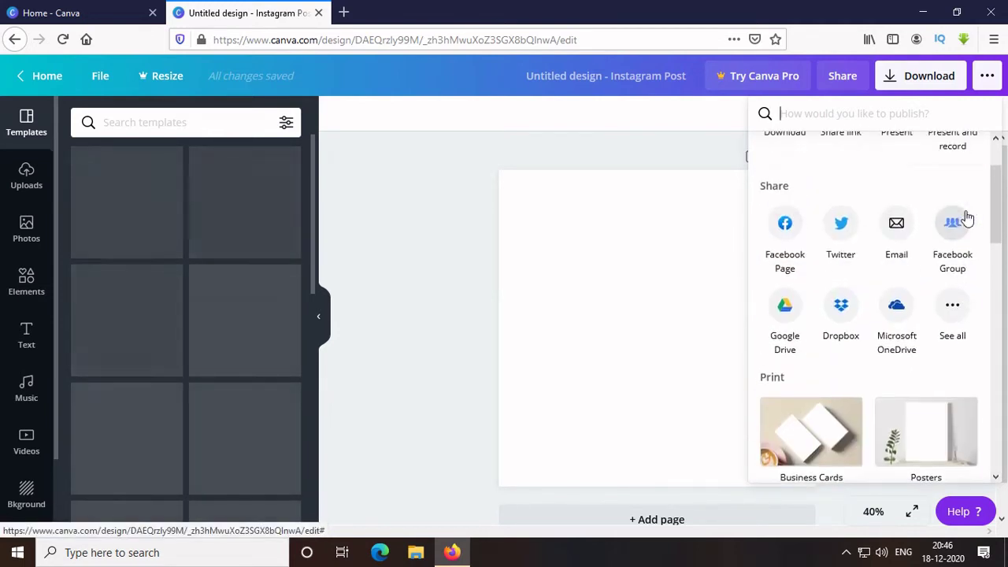
- Close the publish panel, then look through Templates and Uploads, including the uploaded audio
{"action": "left_click", "coordinate": [993, 79]}
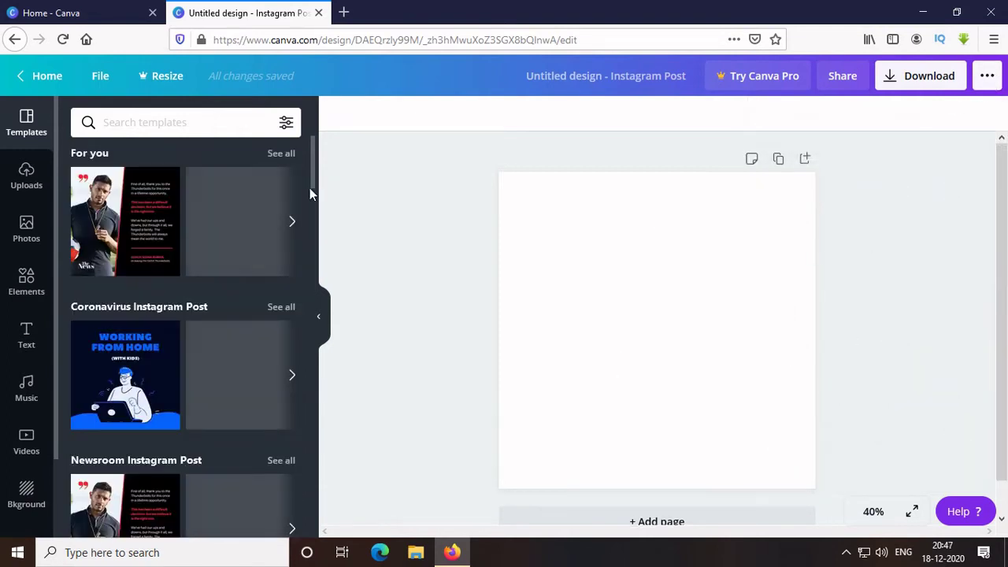
{"action": "scroll", "coordinate": [222, 277], "scroll_direction": "down", "scroll_amount": 10}
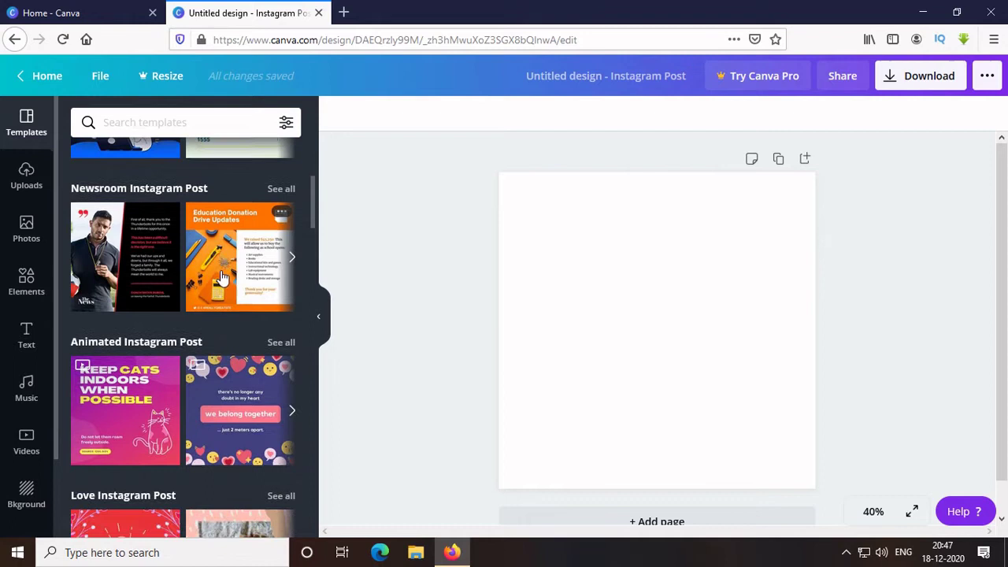
{"action": "scroll", "coordinate": [221, 277], "scroll_direction": "down", "scroll_amount": 4}
{"action": "scroll", "coordinate": [221, 277], "scroll_direction": "up", "scroll_amount": 9}
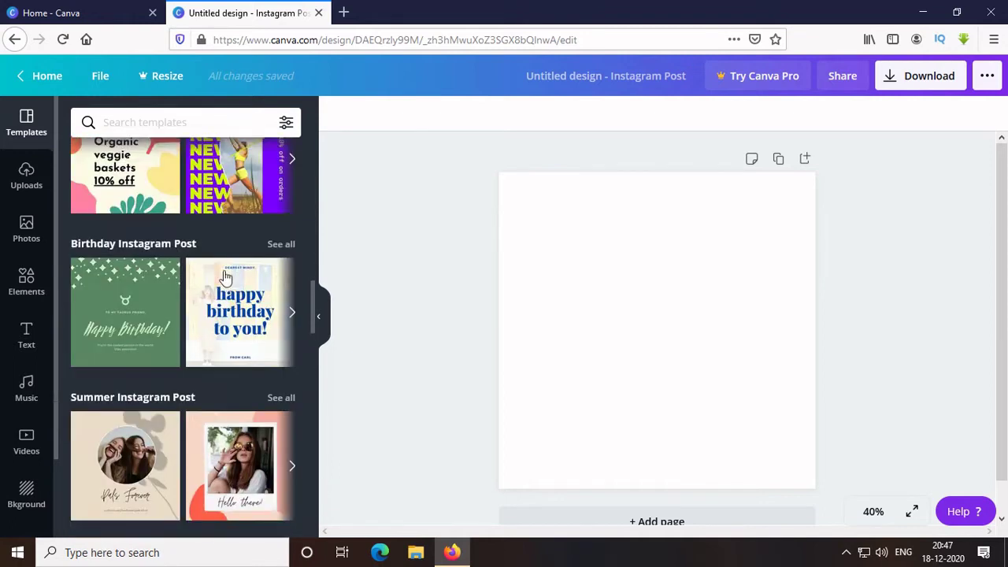
{"action": "left_click", "coordinate": [35, 180]}
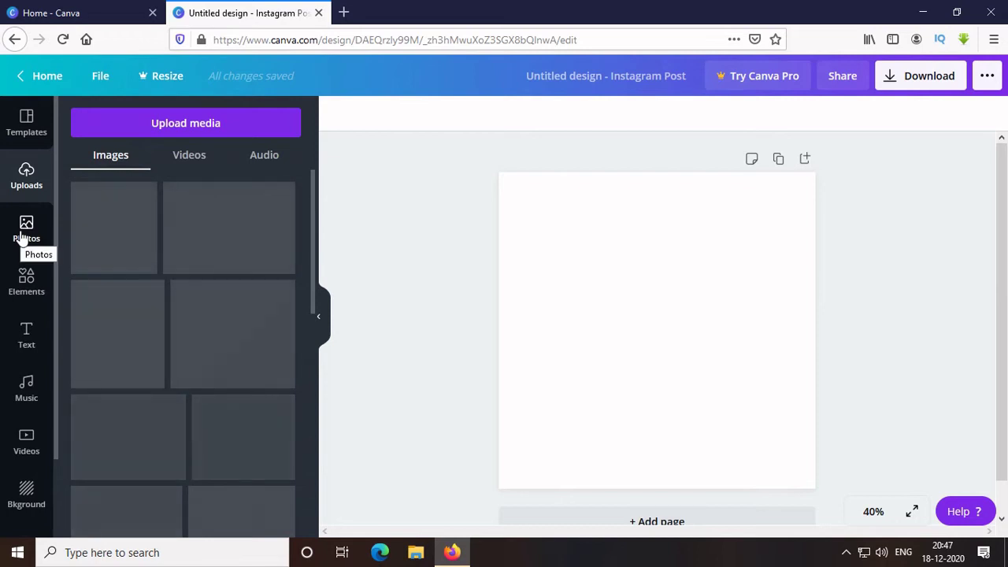
{"action": "left_click", "coordinate": [264, 160]}
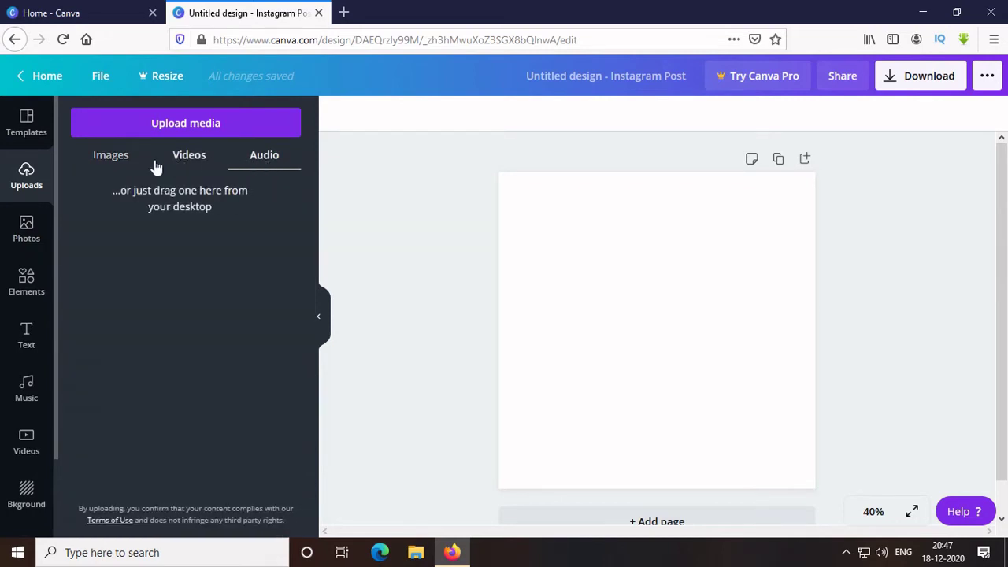
{"action": "left_click", "coordinate": [112, 161]}
- Browse the Photos, Elements, Text, Music and Videos libraries, ending on Backgrounds
{"action": "left_click", "coordinate": [25, 236]}
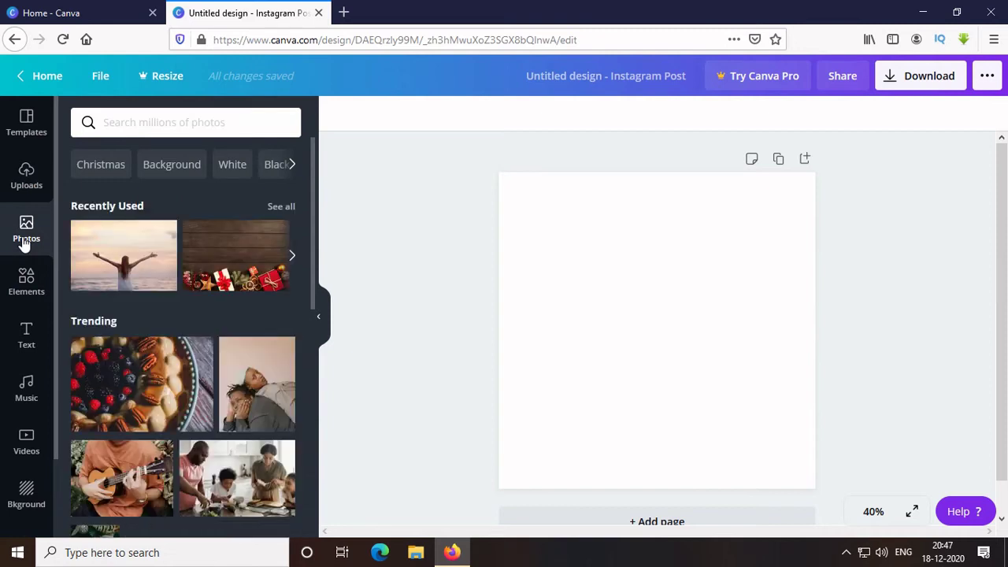
{"action": "left_click", "coordinate": [19, 285]}
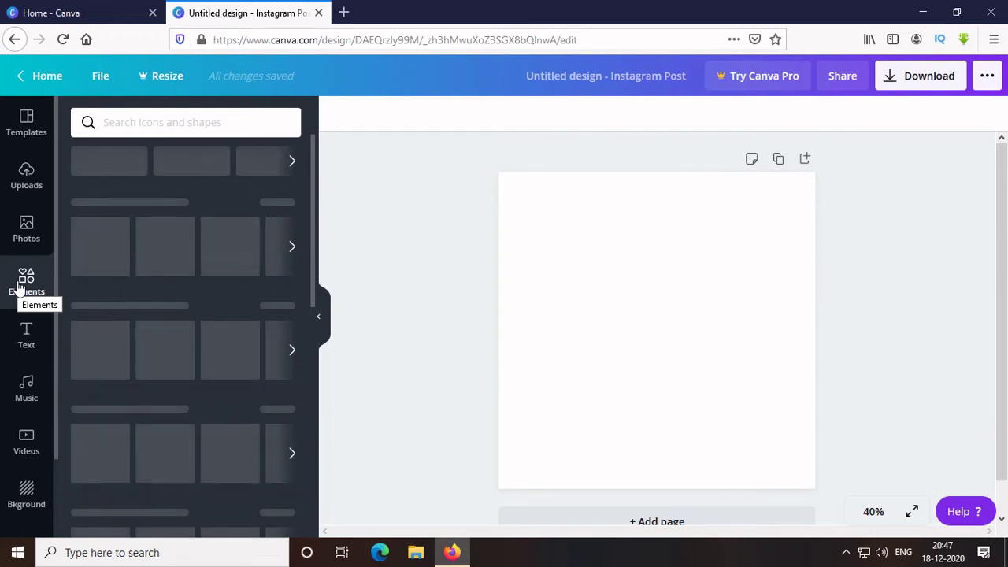
{"action": "left_click", "coordinate": [26, 323]}
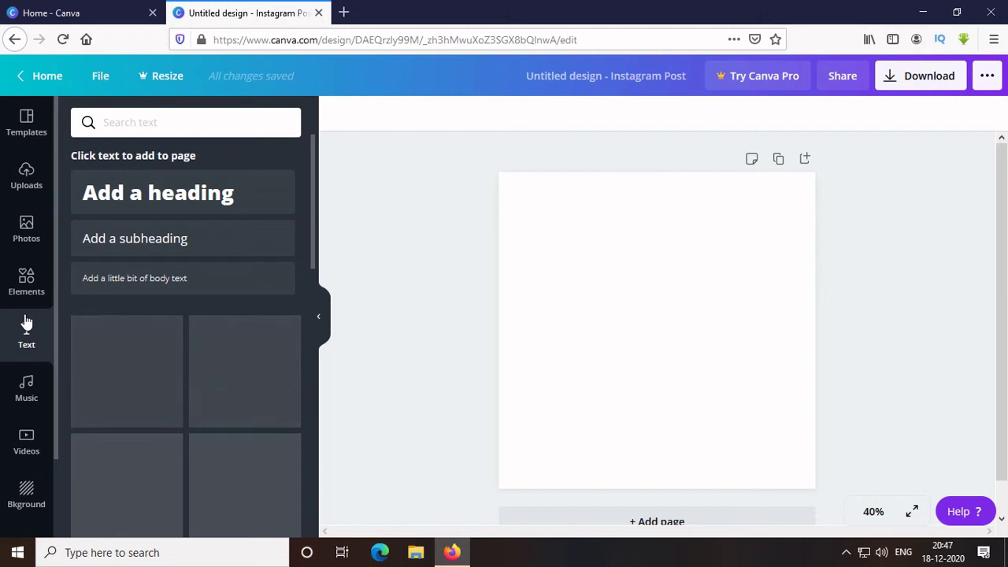
{"action": "left_click", "coordinate": [26, 386]}
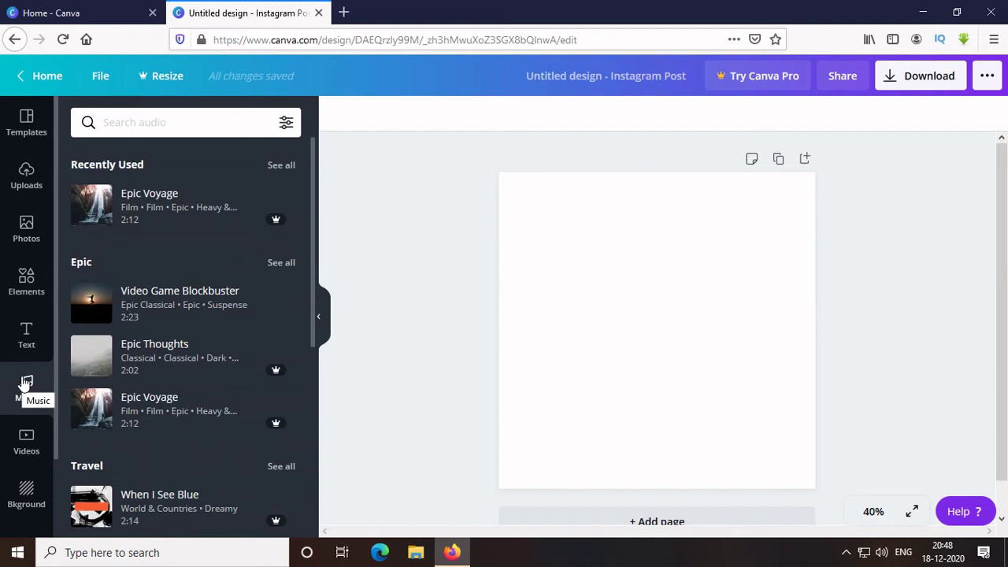
{"action": "left_click", "coordinate": [17, 426]}
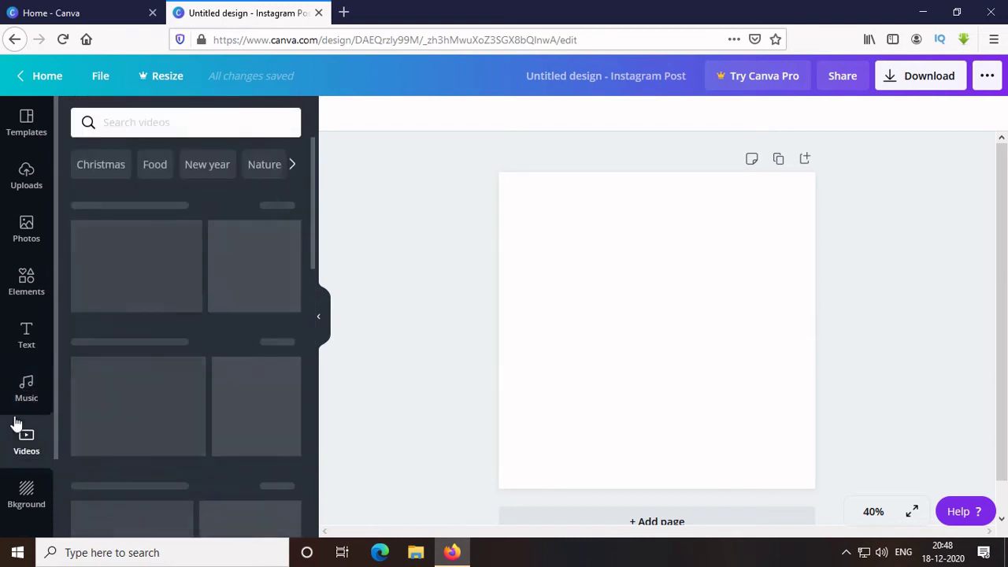
{"action": "left_click", "coordinate": [26, 497]}
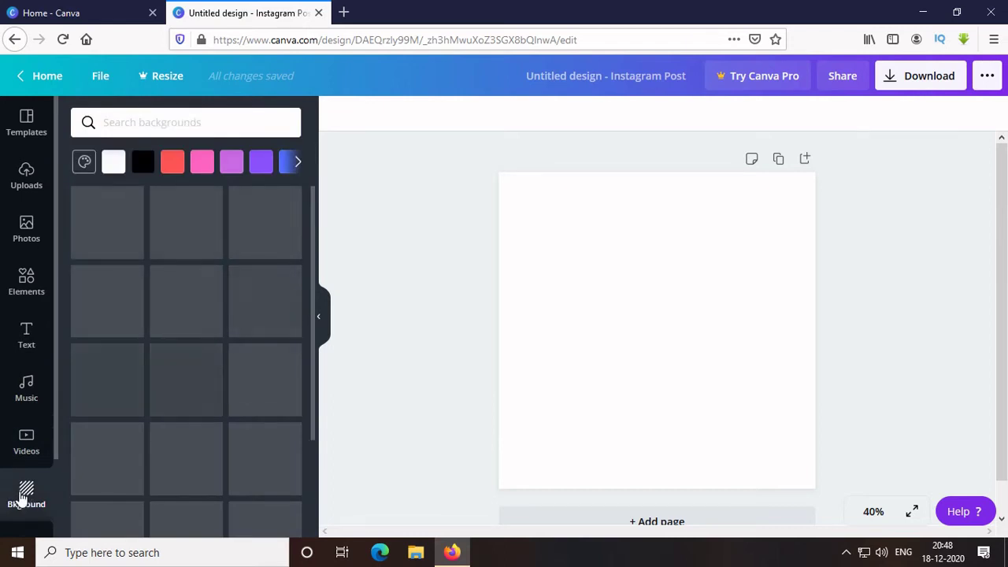
- Fill the post background with the pink-flowers-on-a-book photo
{"action": "scroll", "coordinate": [43, 396], "scroll_direction": "down", "scroll_amount": 2}
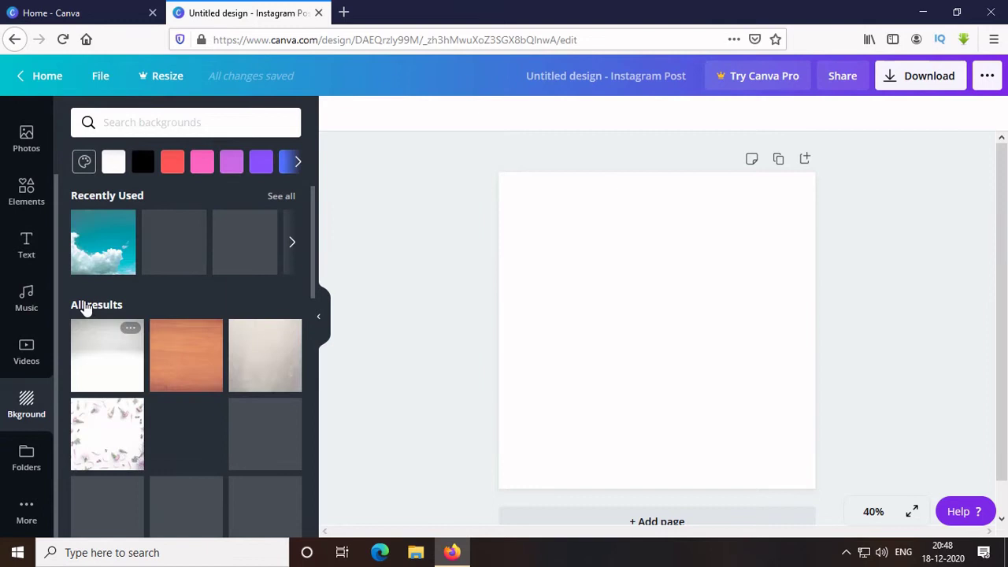
{"action": "scroll", "coordinate": [120, 362], "scroll_direction": "down", "scroll_amount": 5}
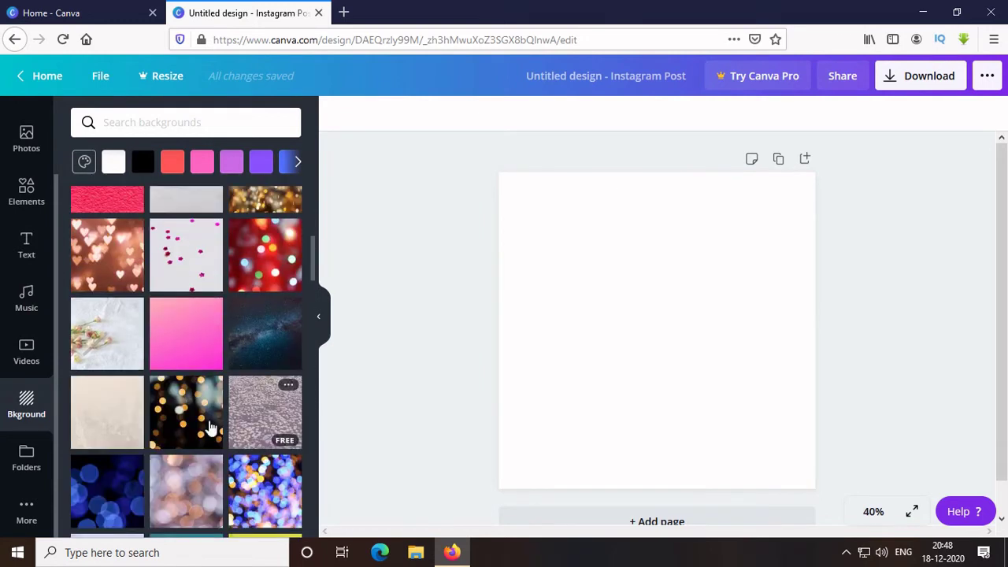
{"action": "left_click", "coordinate": [108, 342]}
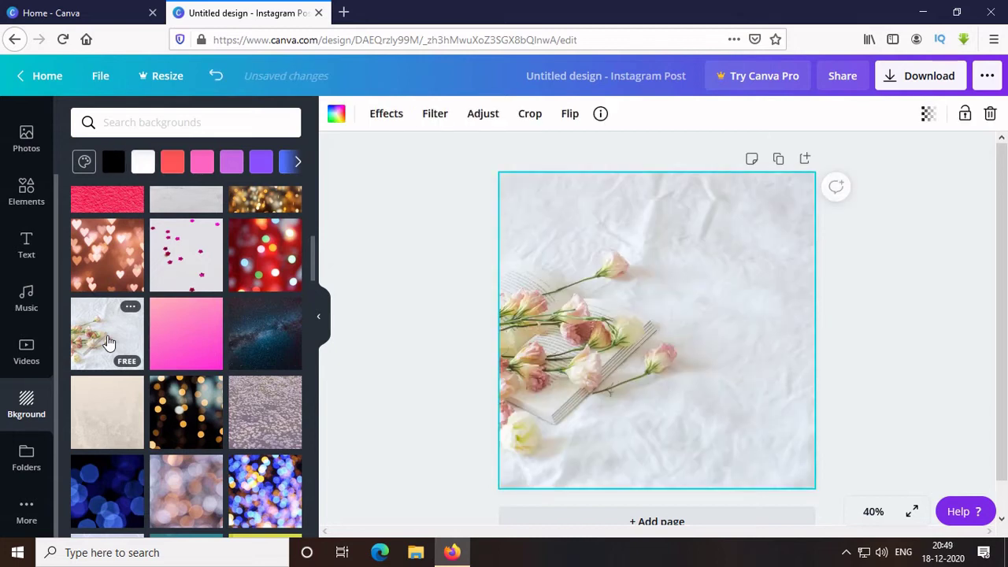
- Bring up the background photo's effects, filters and adjustment settings
{"action": "left_click", "coordinate": [388, 115]}
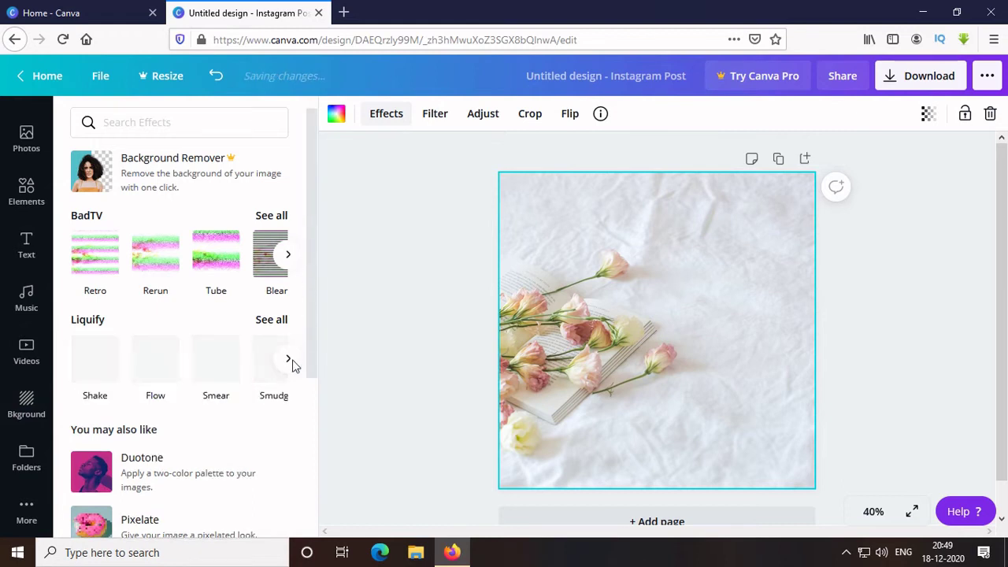
{"action": "scroll", "coordinate": [280, 414], "scroll_direction": "down", "scroll_amount": 3}
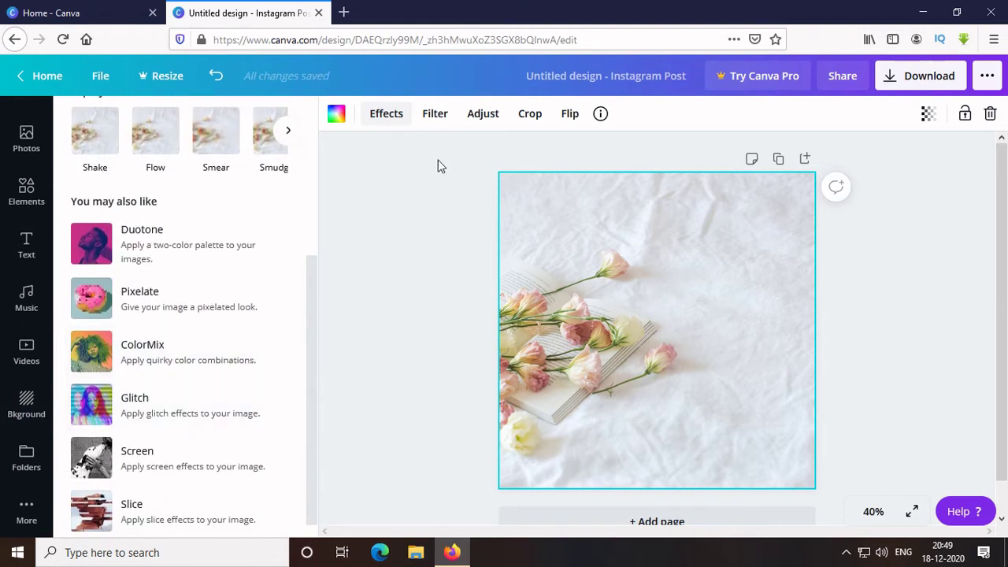
{"action": "left_click", "coordinate": [439, 120]}
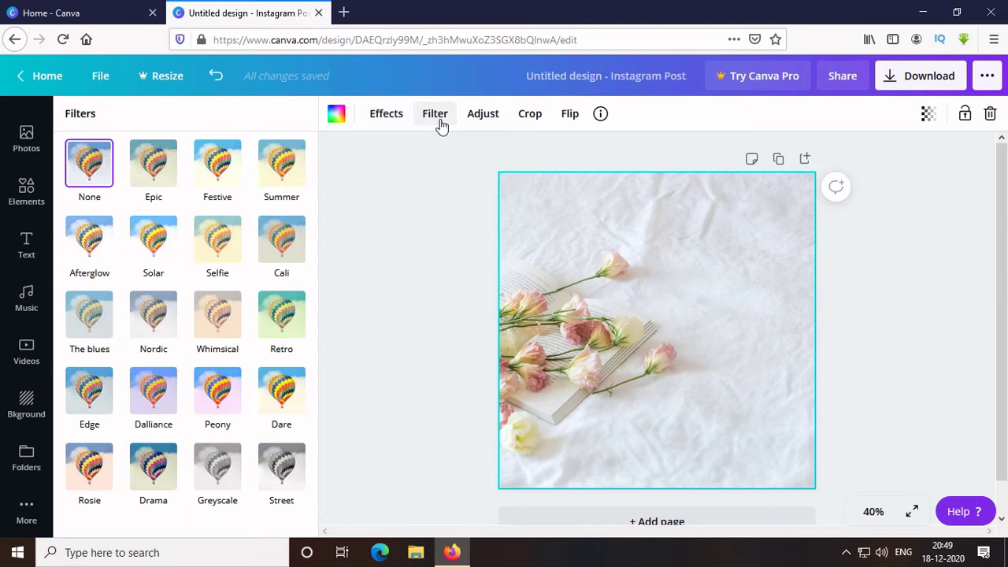
{"action": "left_click", "coordinate": [491, 119]}
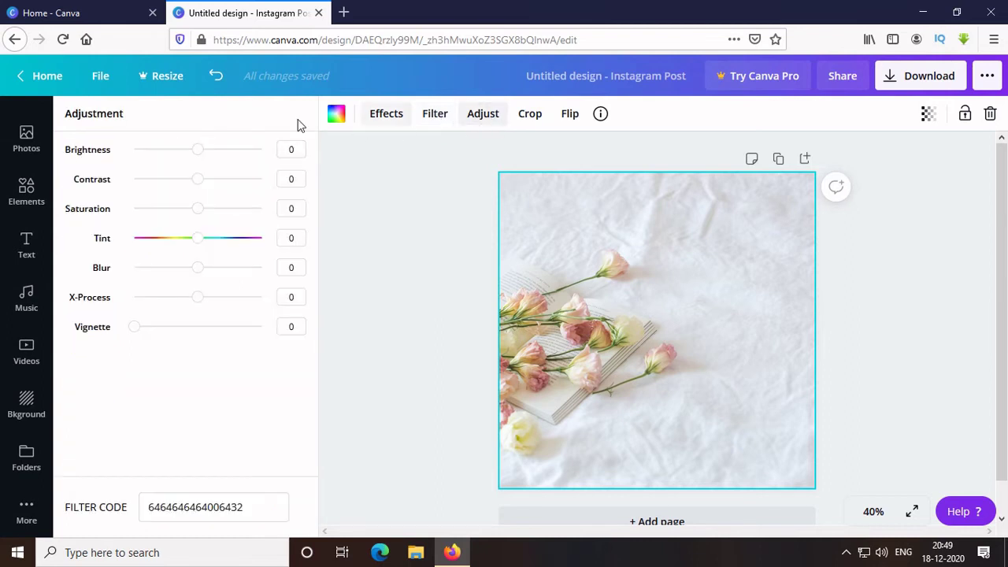
- Adjust the photo: brightness -30, contrast -12, saturation -11, blur -2, X-Process 15, vignette 37
{"action": "left_click_drag", "start_coordinate": [199, 151], "coordinate": [201, 151]}
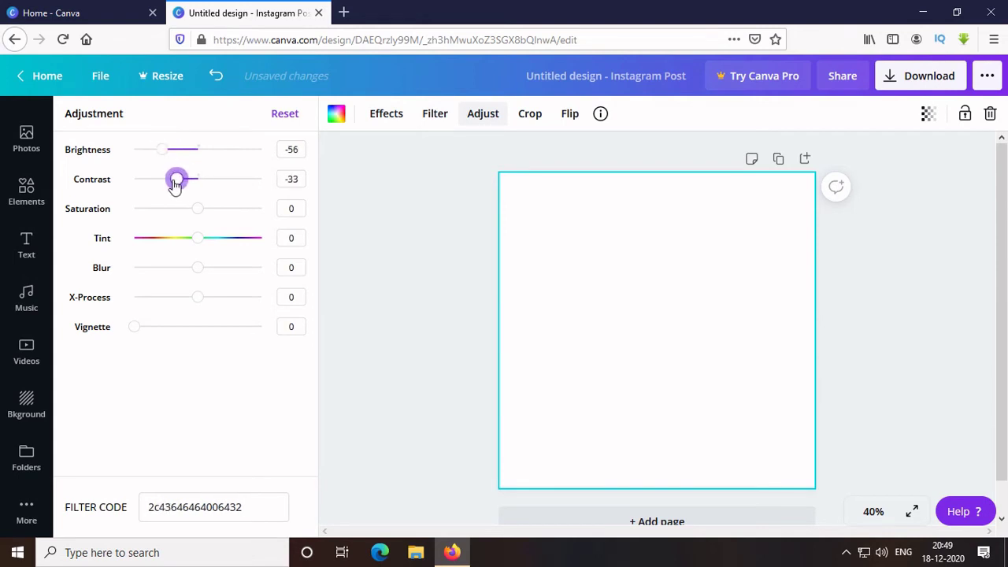
{"action": "left_click_drag", "start_coordinate": [164, 183], "coordinate": [128, 214]}
{"action": "left_click_drag", "start_coordinate": [164, 159], "coordinate": [187, 160]}
{"action": "left_click_drag", "start_coordinate": [196, 276], "coordinate": [168, 281]}
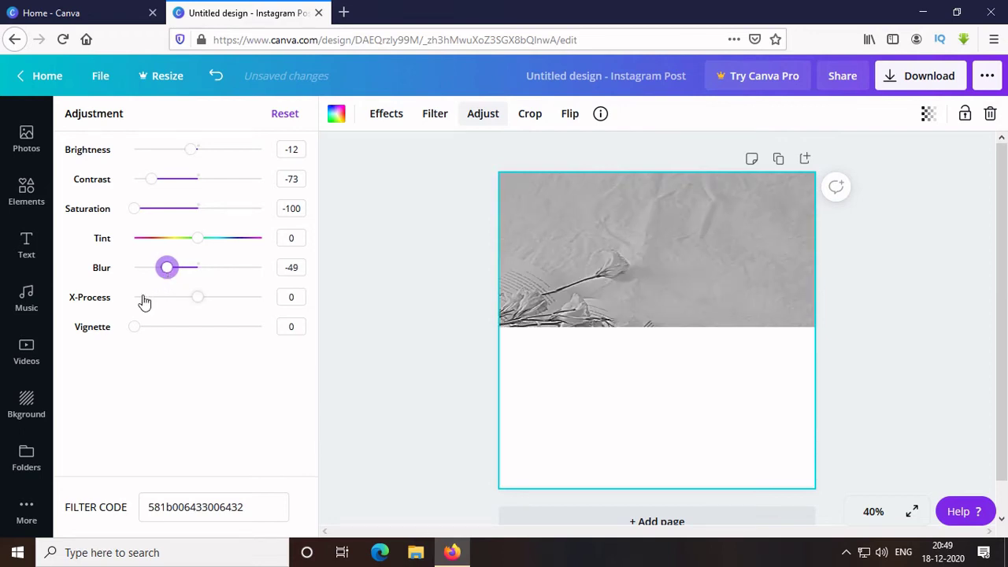
{"action": "left_click_drag", "start_coordinate": [166, 275], "coordinate": [199, 277]}
{"action": "left_click_drag", "start_coordinate": [137, 209], "coordinate": [192, 218]}
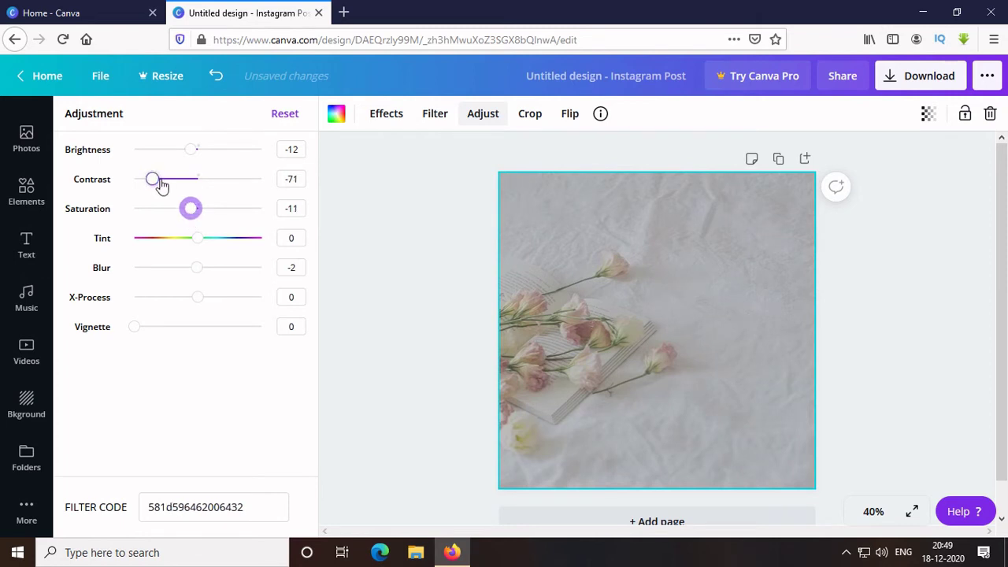
{"action": "left_click_drag", "start_coordinate": [157, 183], "coordinate": [179, 162]}
{"action": "left_click_drag", "start_coordinate": [195, 300], "coordinate": [207, 298]}
{"action": "left_click_drag", "start_coordinate": [135, 330], "coordinate": [183, 336]}
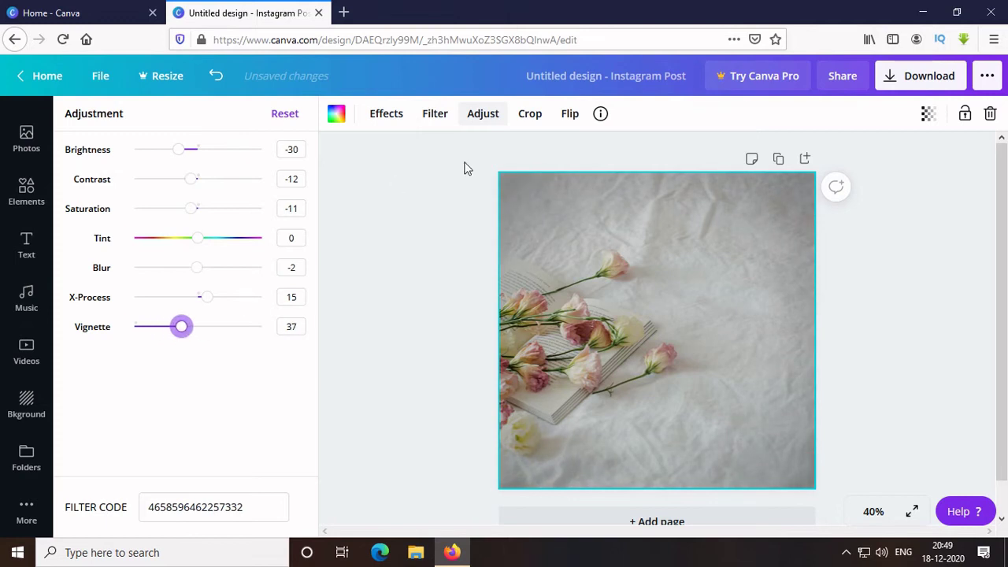
- Crop to shift the photo right within its frame, leaving it unflipped
{"action": "left_click", "coordinate": [529, 114]}
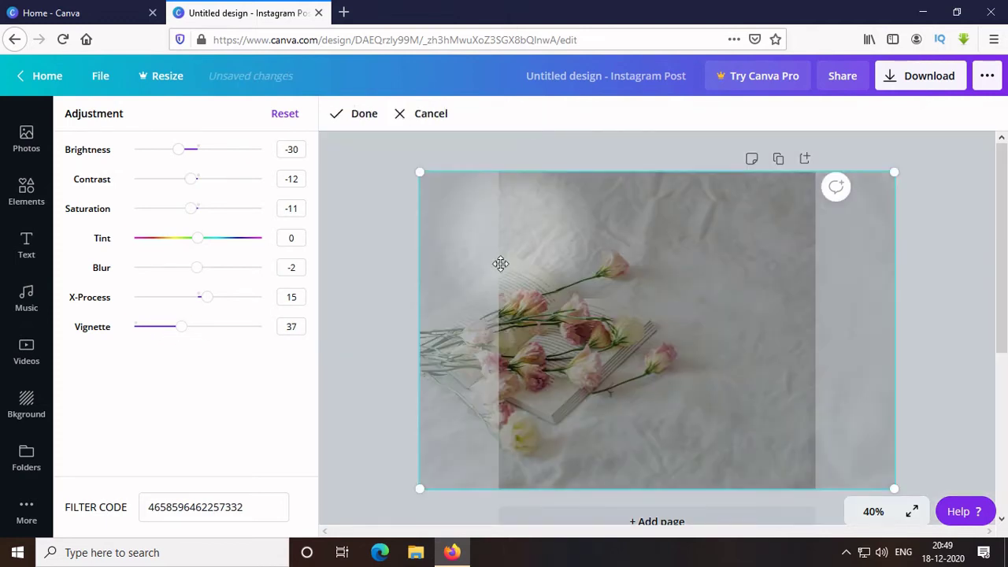
{"action": "left_click_drag", "start_coordinate": [614, 312], "coordinate": [663, 301]}
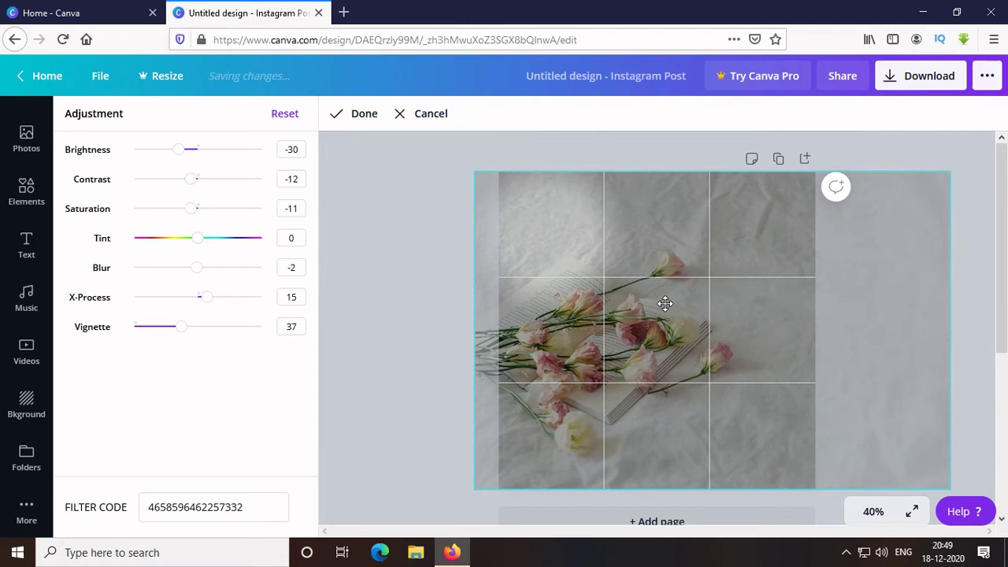
{"action": "left_click", "coordinate": [349, 117]}
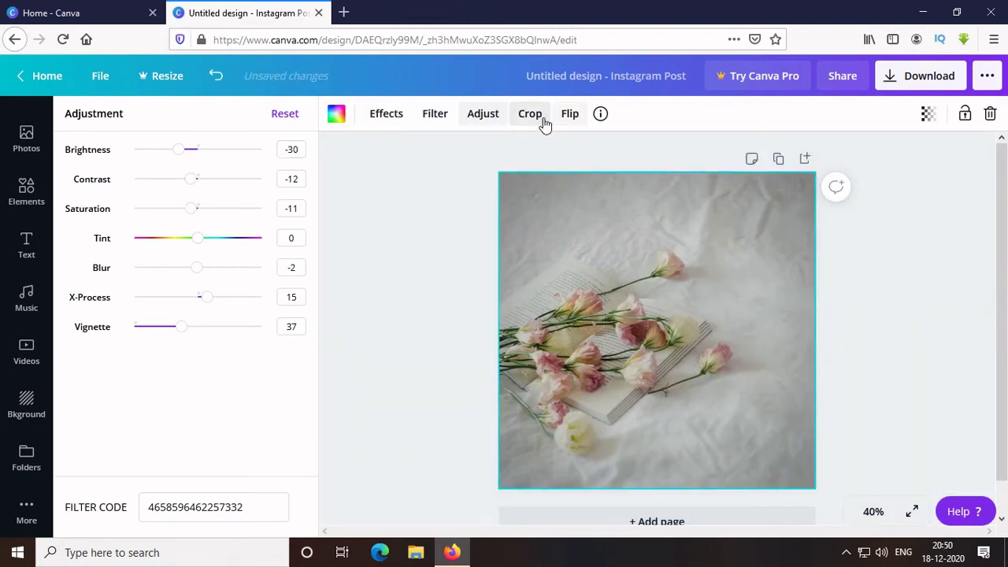
{"action": "left_click", "coordinate": [573, 115]}
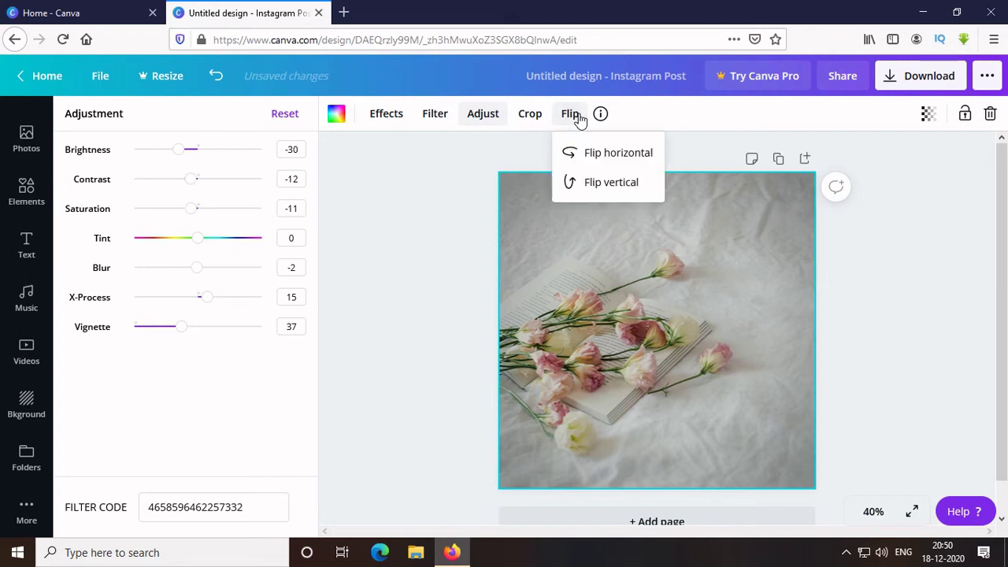
{"action": "left_click", "coordinate": [572, 117]}
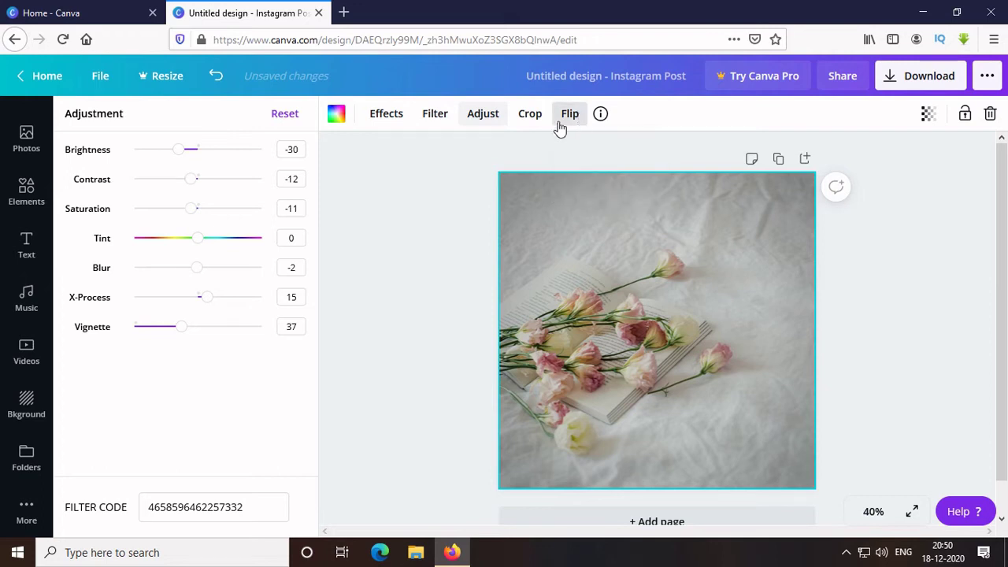
- Add a subheading near the top of the photo that reads 'Flower'
{"action": "left_click", "coordinate": [27, 241]}
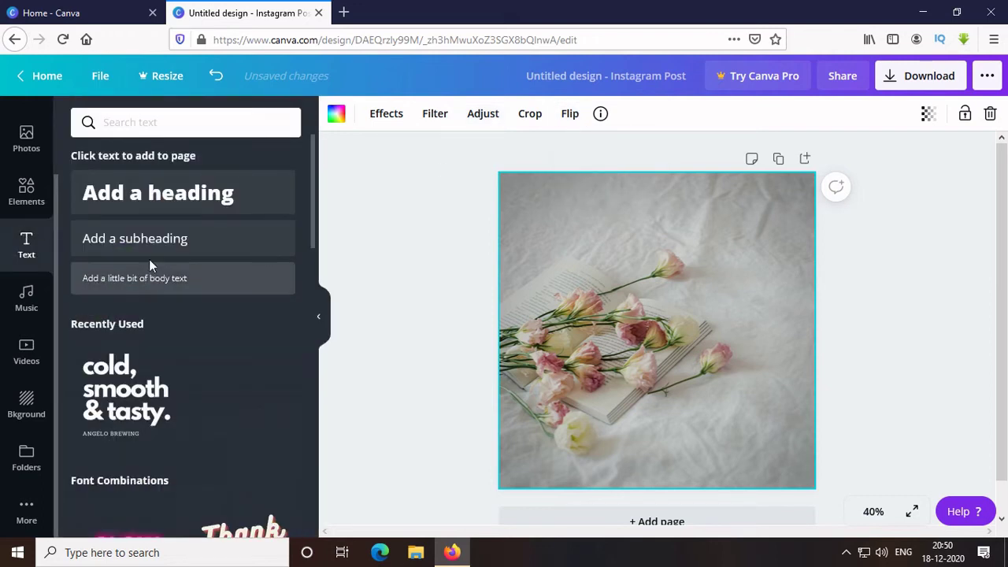
{"action": "left_click", "coordinate": [154, 256]}
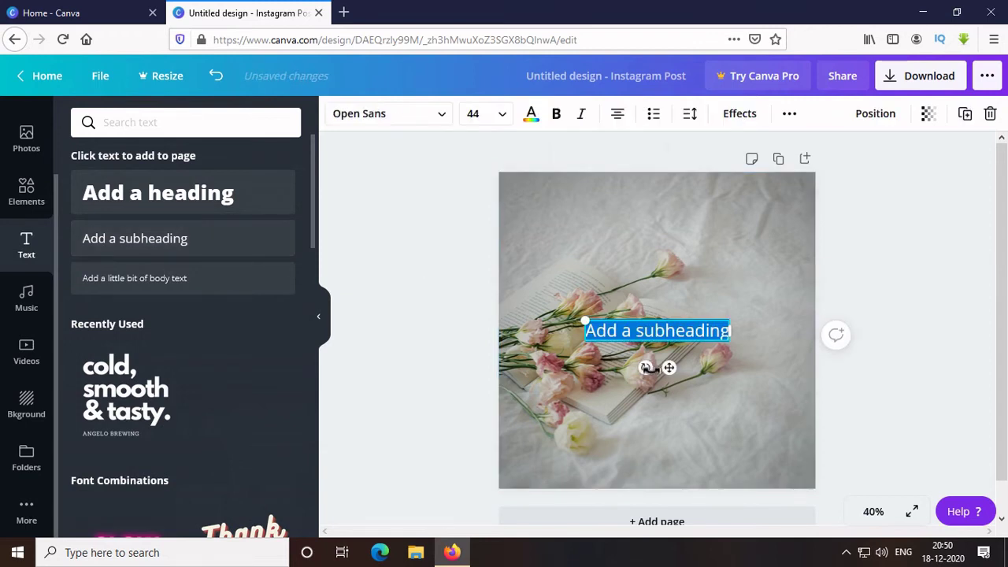
{"action": "left_click_drag", "start_coordinate": [650, 364], "coordinate": [654, 245]}
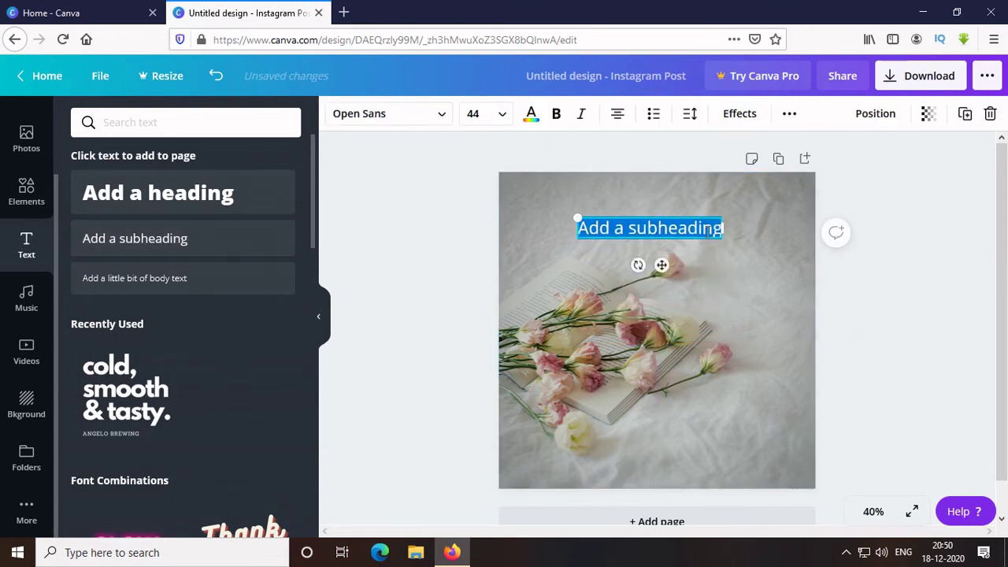
{"action": "left_click_drag", "start_coordinate": [725, 229], "coordinate": [745, 228]}
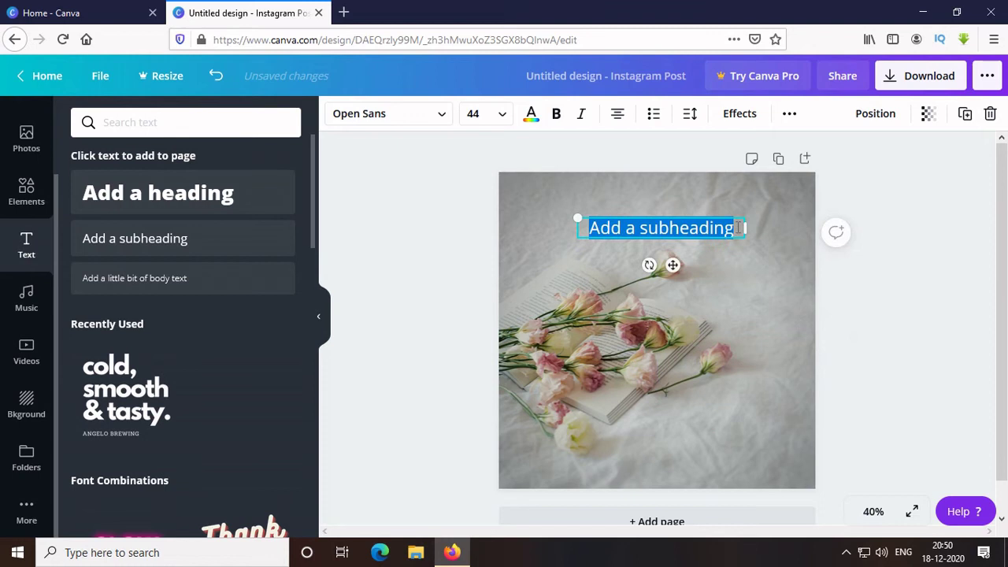
{"action": "key", "text": "BackSpace"}
{"action": "key", "text": "BackSpace"}
{"action": "key", "text": "BackSpace"}
{"action": "key", "text": "BackSpace"}
{"action": "key", "text": "BackSpace"}
{"action": "key", "text": "BackSpace"}
{"action": "key", "text": "BackSpace"}
{"action": "key", "text": "BackSpace"}
{"action": "key", "text": "BackSpace"}
{"action": "key", "text": "BackSpace"}
{"action": "key", "text": "BackSpace"}
{"action": "key", "text": "BackSpace"}
{"action": "key", "text": "BackSpace"}
{"action": "key", "text": "BackSpace"}
{"action": "key", "text": "BackSpace"}
{"action": "key", "text": "BackSpace"}
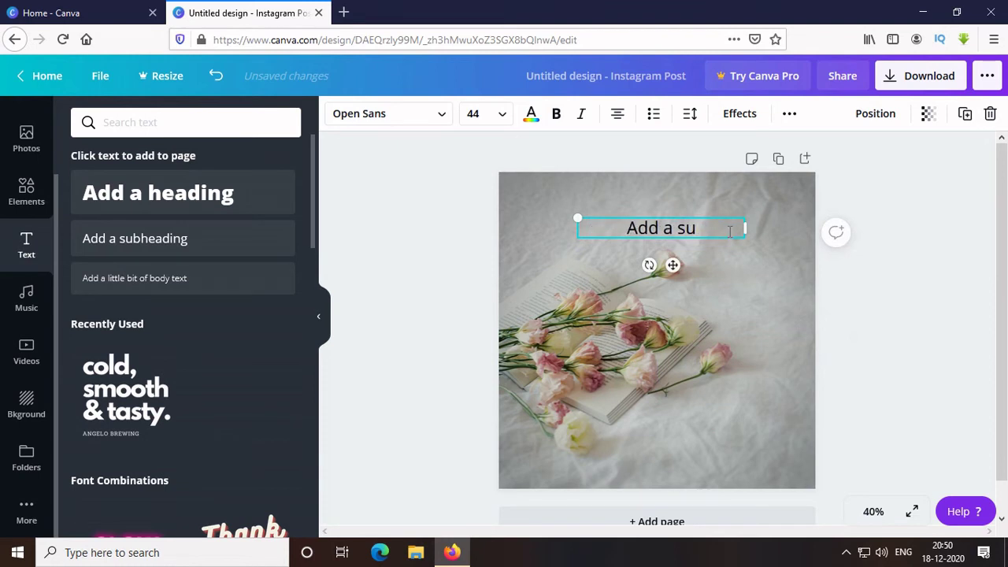
{"action": "type", "text": "Flower"}
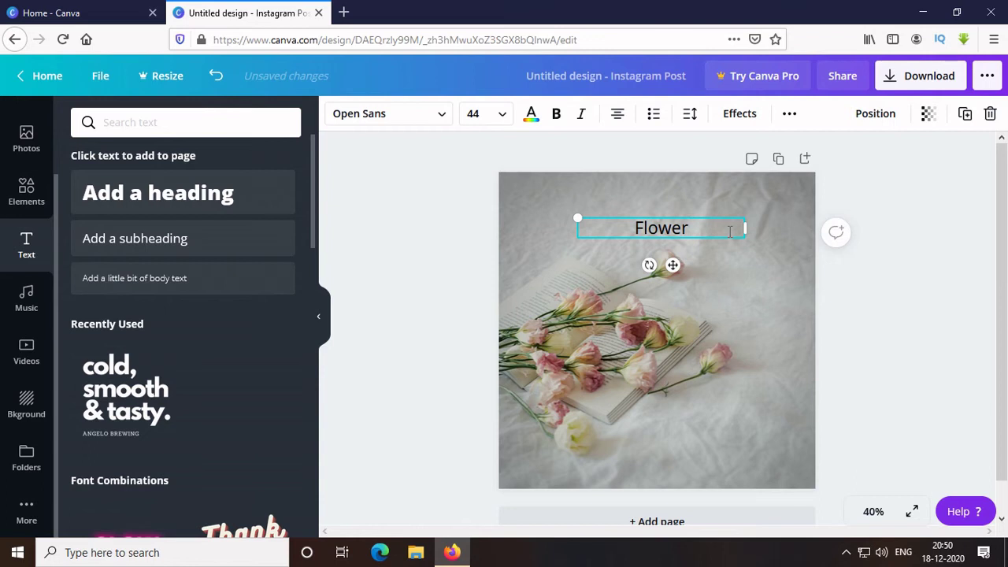
- Set the 'Flower' text in Jimmy Script at size 72
{"action": "left_click", "coordinate": [439, 116]}
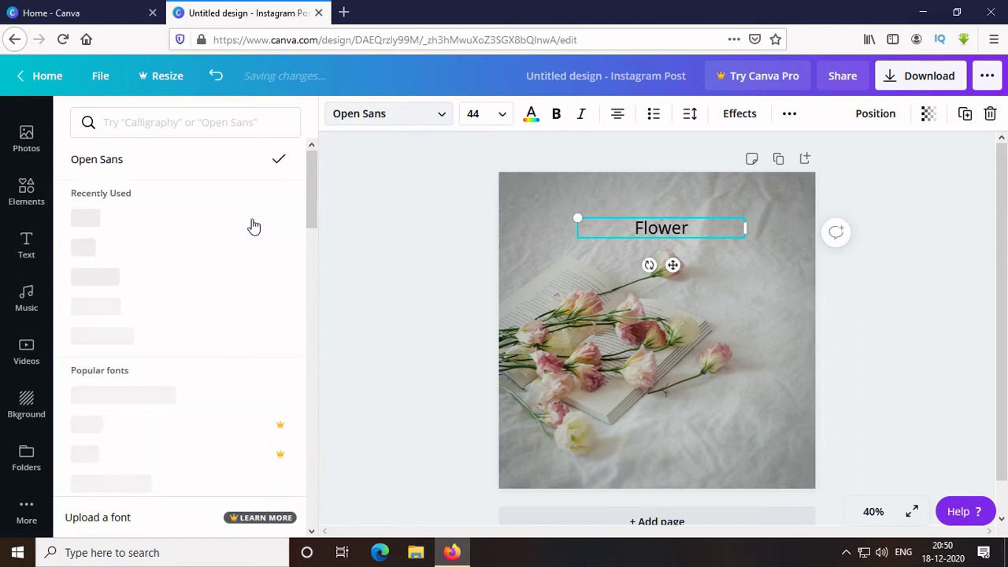
{"action": "left_click", "coordinate": [95, 337]}
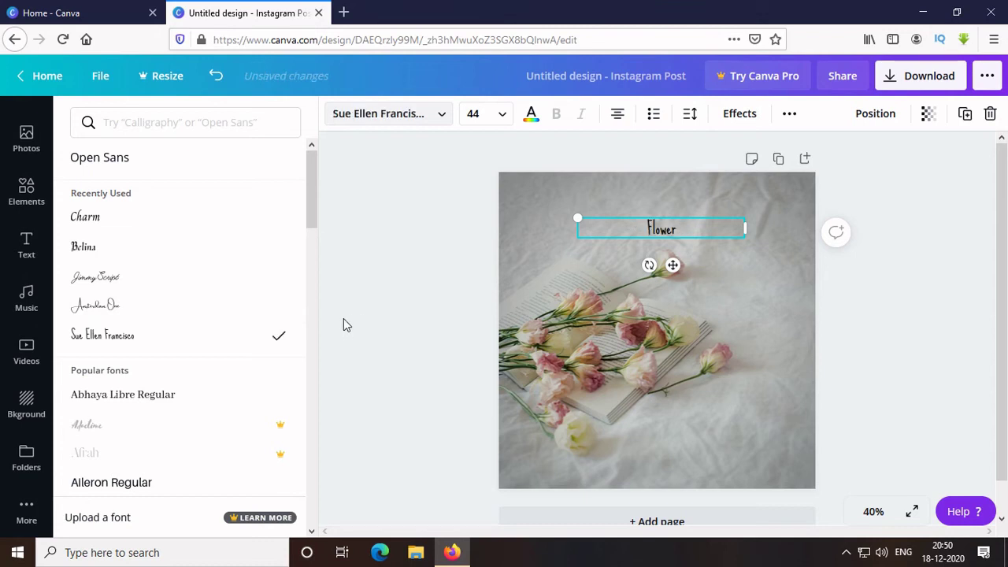
{"action": "left_click", "coordinate": [113, 285]}
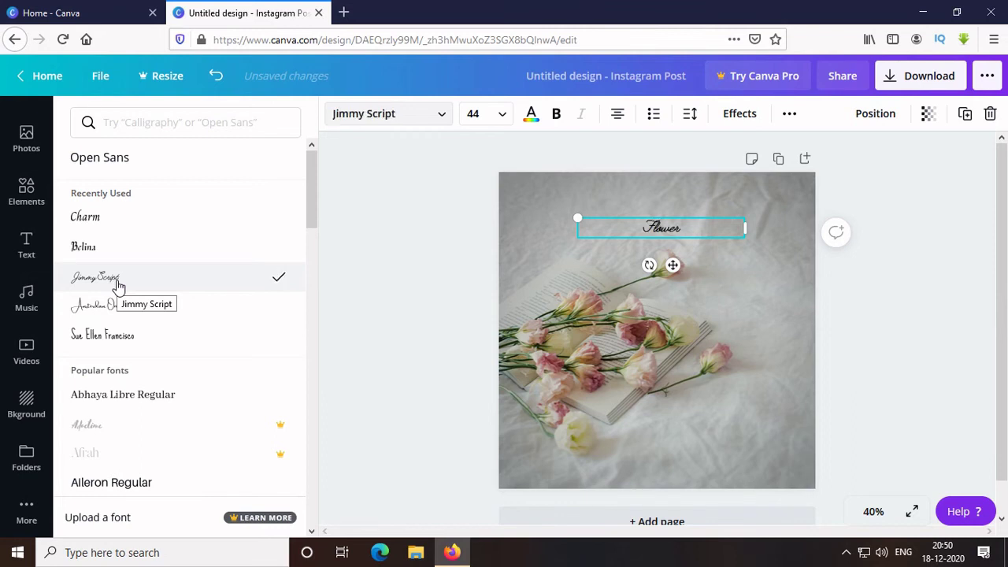
{"action": "left_click", "coordinate": [501, 118]}
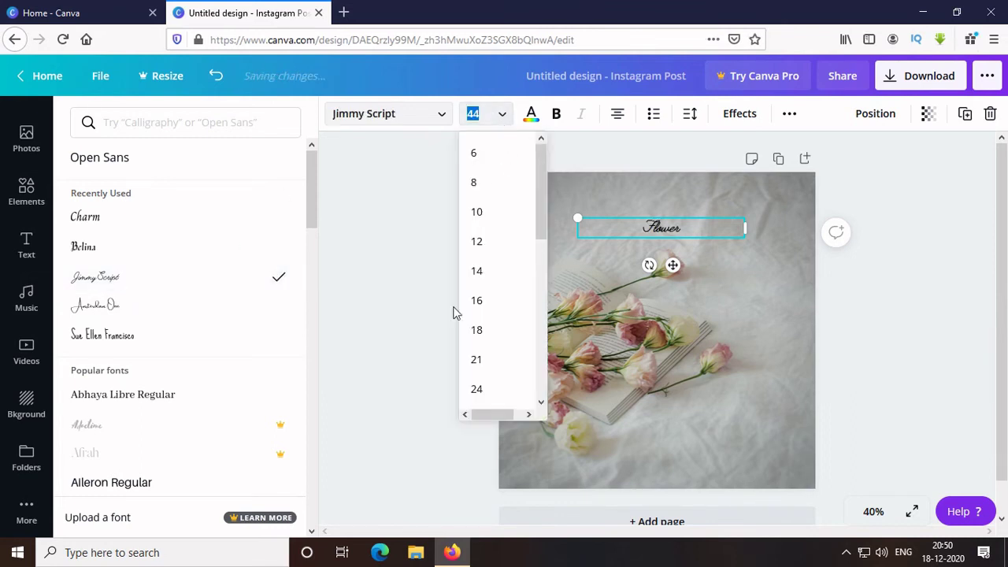
{"action": "scroll", "coordinate": [486, 365], "scroll_direction": "down", "scroll_amount": 2}
{"action": "scroll", "coordinate": [486, 364], "scroll_direction": "down", "scroll_amount": 3}
{"action": "left_click", "coordinate": [479, 335]}
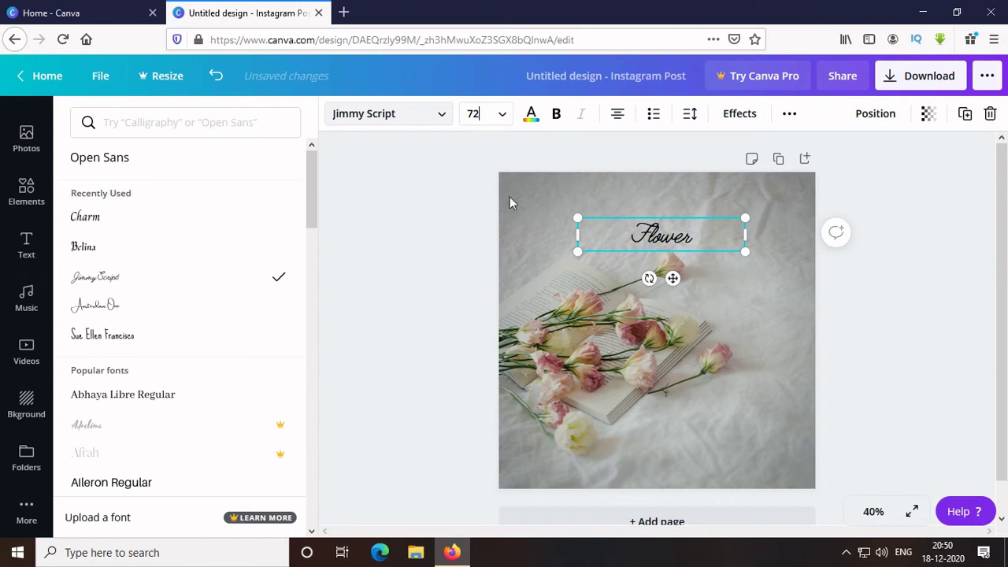
- Apply a Lift effect at intensity 40 to 'Flower' and move it up and slightly left
{"action": "left_click", "coordinate": [740, 115]}
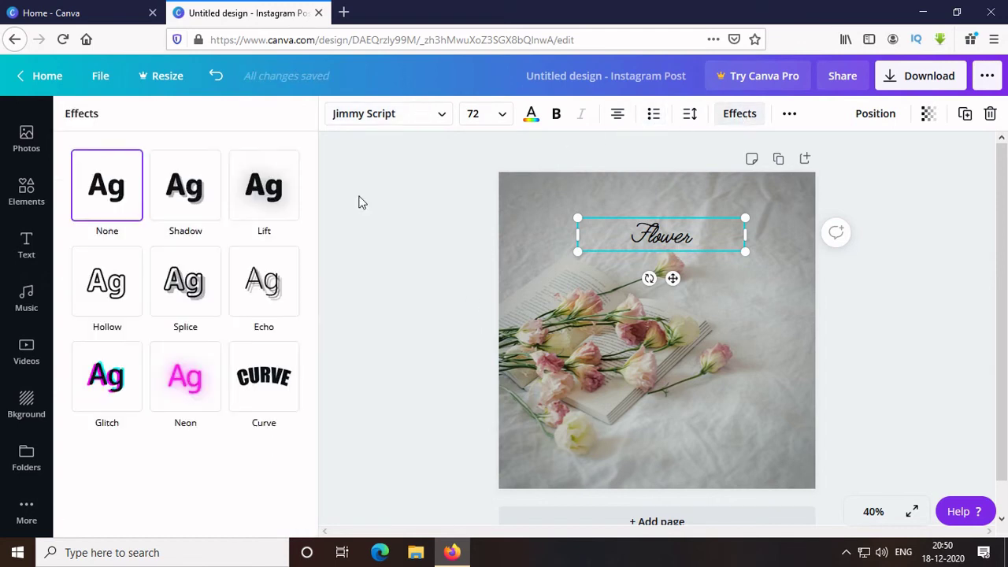
{"action": "left_click", "coordinate": [189, 206]}
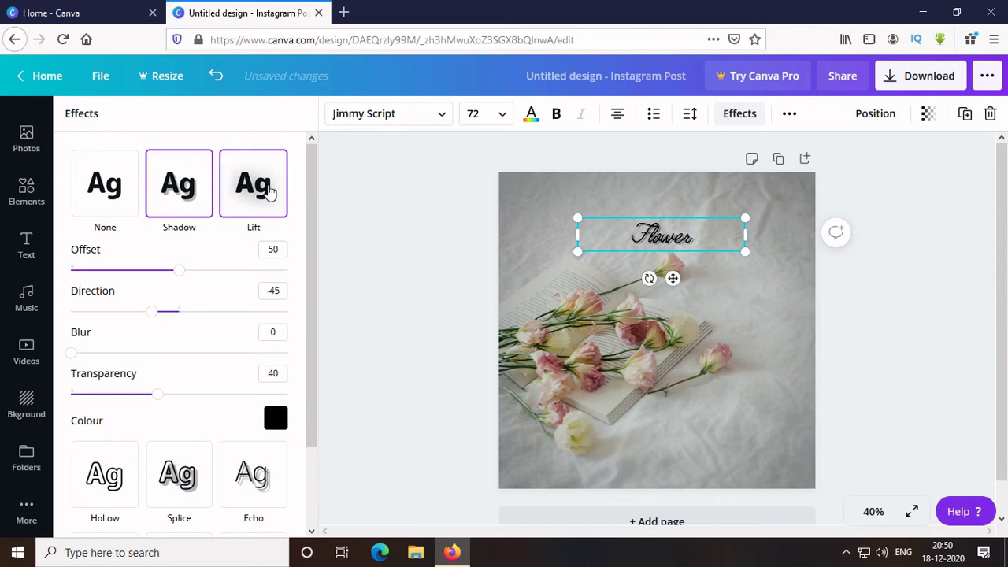
{"action": "left_click", "coordinate": [270, 192]}
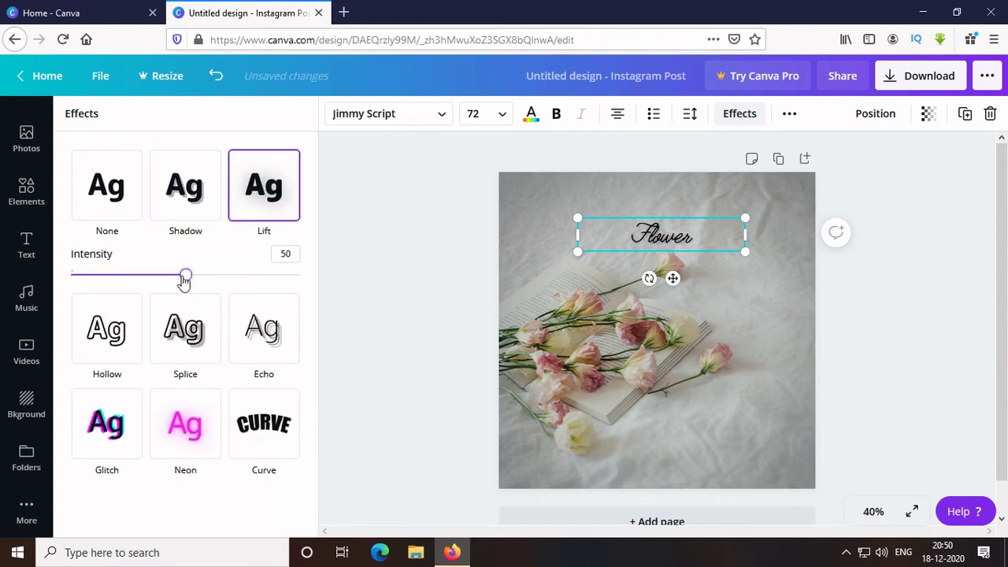
{"action": "left_click_drag", "start_coordinate": [184, 281], "coordinate": [164, 281]}
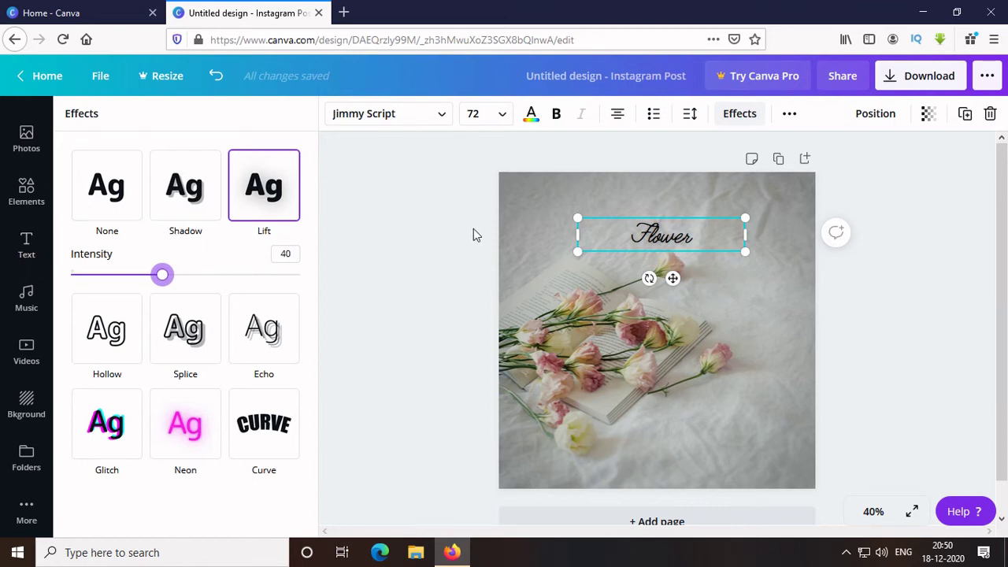
{"action": "left_click_drag", "start_coordinate": [670, 278], "coordinate": [621, 264]}
- Add a body text line reading 'Books' on the photo's right side and begin a font search for it
{"action": "left_click", "coordinate": [26, 244]}
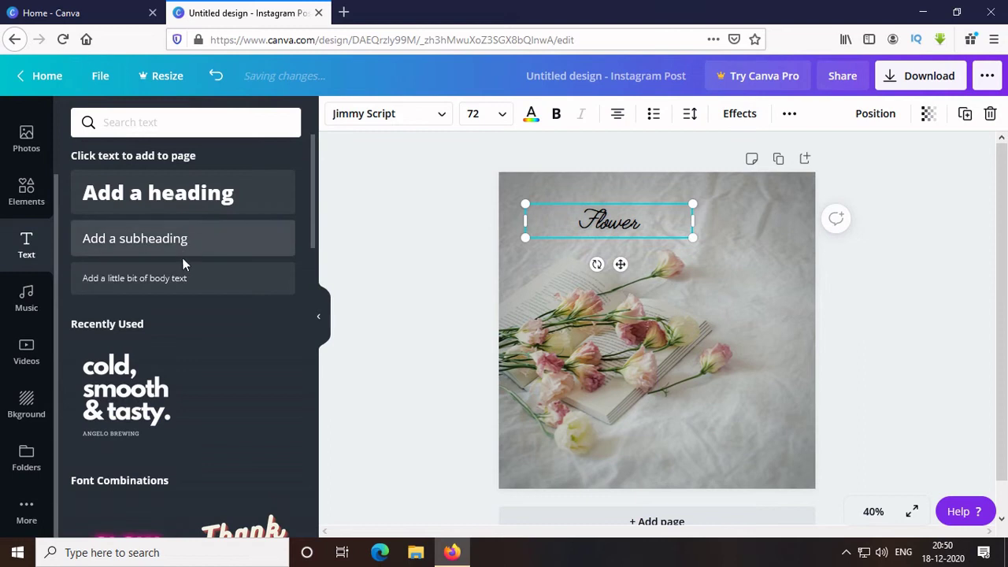
{"action": "left_click", "coordinate": [180, 279]}
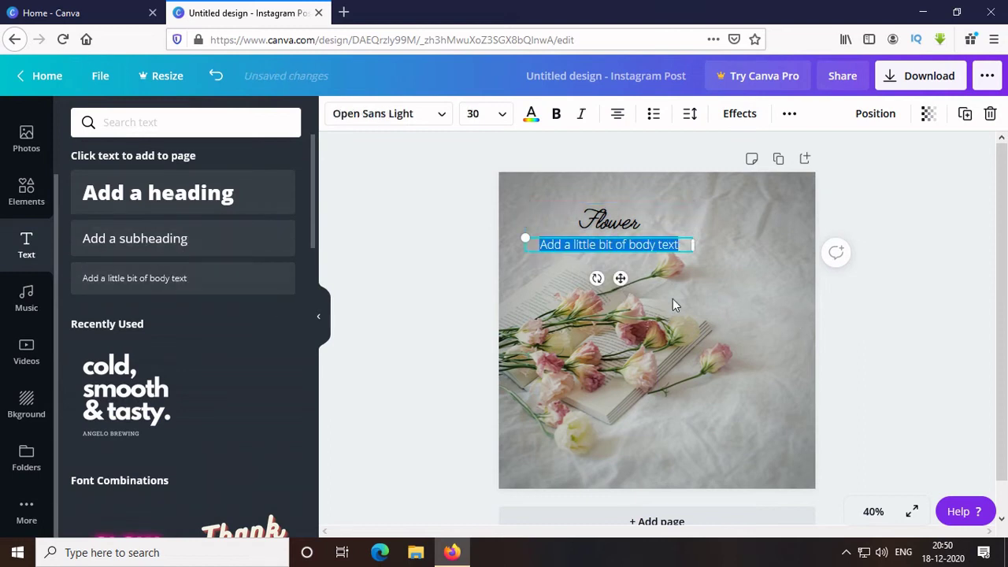
{"action": "left_click_drag", "start_coordinate": [620, 278], "coordinate": [743, 327]}
{"action": "left_click", "coordinate": [801, 291]}
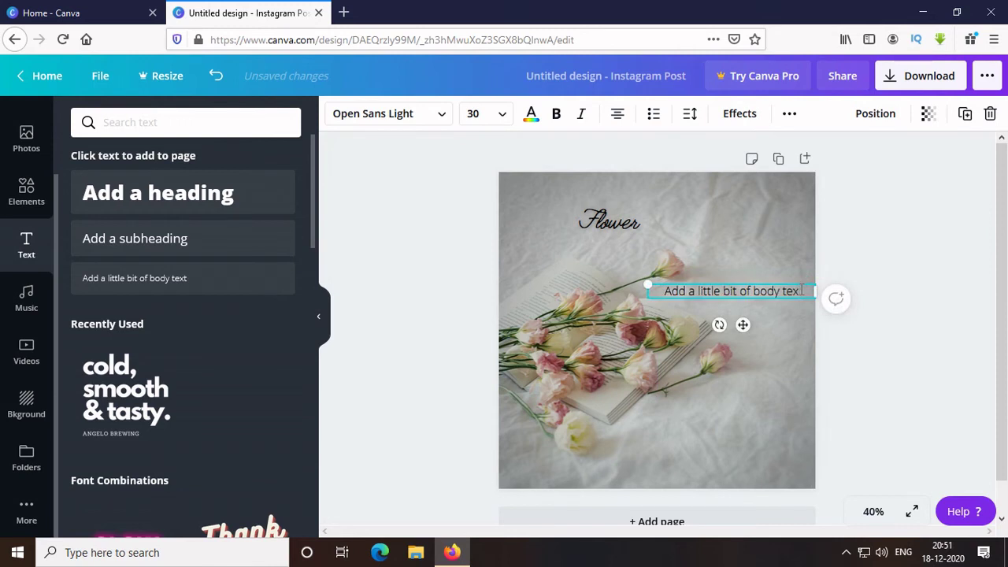
{"action": "key", "text": "BackSpace"}
{"action": "key", "text": "BackSpace"}
{"action": "key", "text": "BackSpace"}
{"action": "key", "text": "BackSpace"}
{"action": "key", "text": "BackSpace"}
{"action": "key", "text": "BackSpace"}
{"action": "key", "text": "BackSpace"}
{"action": "key", "text": "BackSpace"}
{"action": "key", "text": "BackSpace"}
{"action": "key", "text": "BackSpace"}
{"action": "key", "text": "BackSpace"}
{"action": "key", "text": "BackSpace"}
{"action": "key", "text": "BackSpace"}
{"action": "key", "text": "BackSpace"}
{"action": "key", "text": "BackSpace"}
{"action": "key", "text": "BackSpace"}
{"action": "key", "text": "BackSpace"}
{"action": "key", "text": "BackSpace"}
{"action": "key", "text": "BackSpace"}
{"action": "key", "text": "BackSpace"}
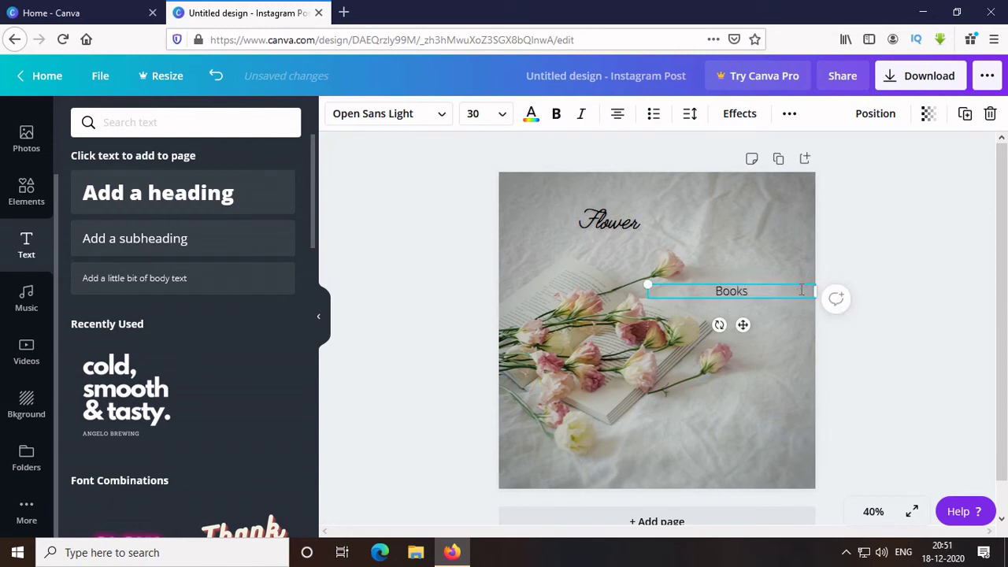
{"action": "left_click", "coordinate": [441, 112]}
{"action": "left_click", "coordinate": [192, 122]}
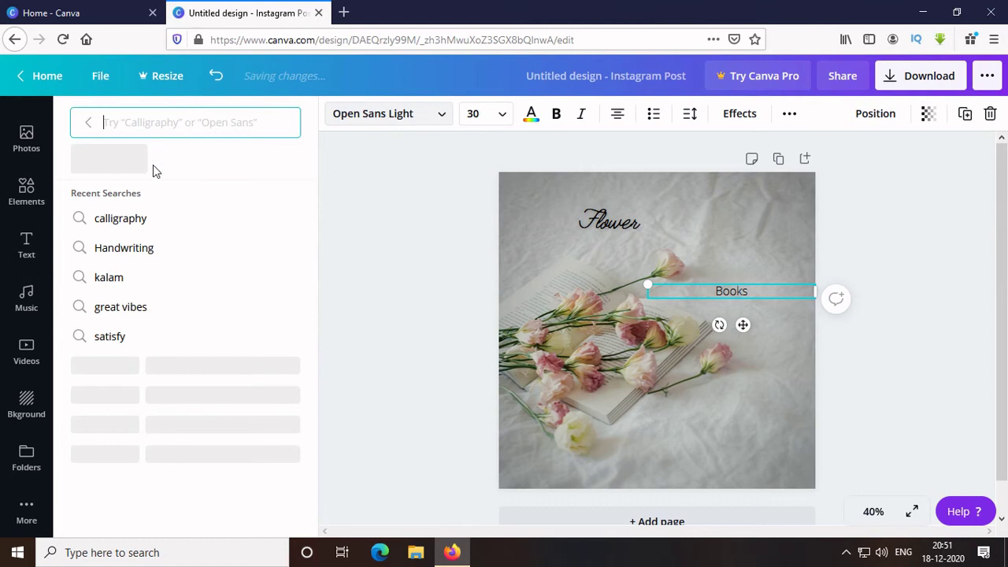
- Set the Books text to the Amsterdam One handwriting font at size 64
{"action": "left_click", "coordinate": [123, 248]}
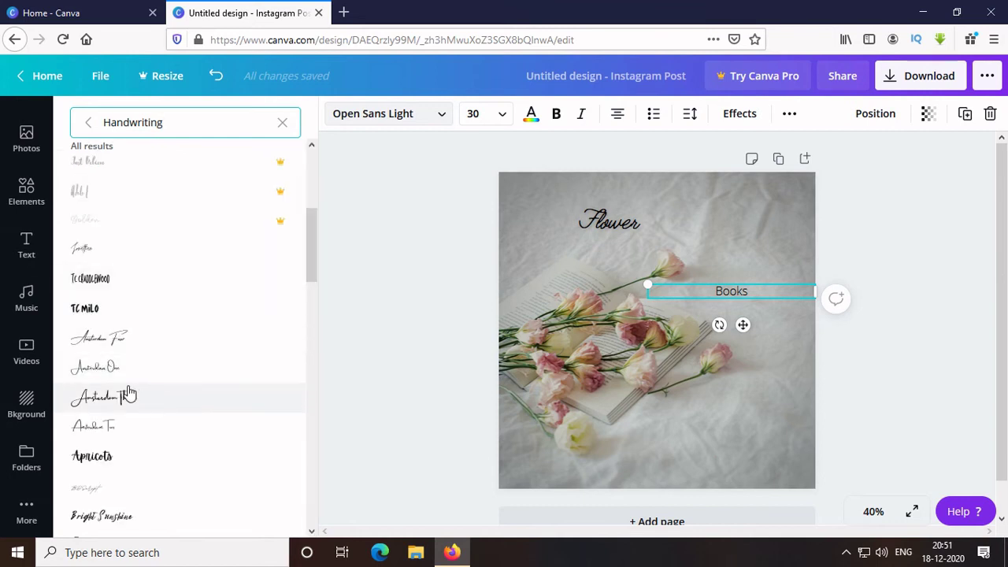
{"action": "left_click", "coordinate": [111, 431]}
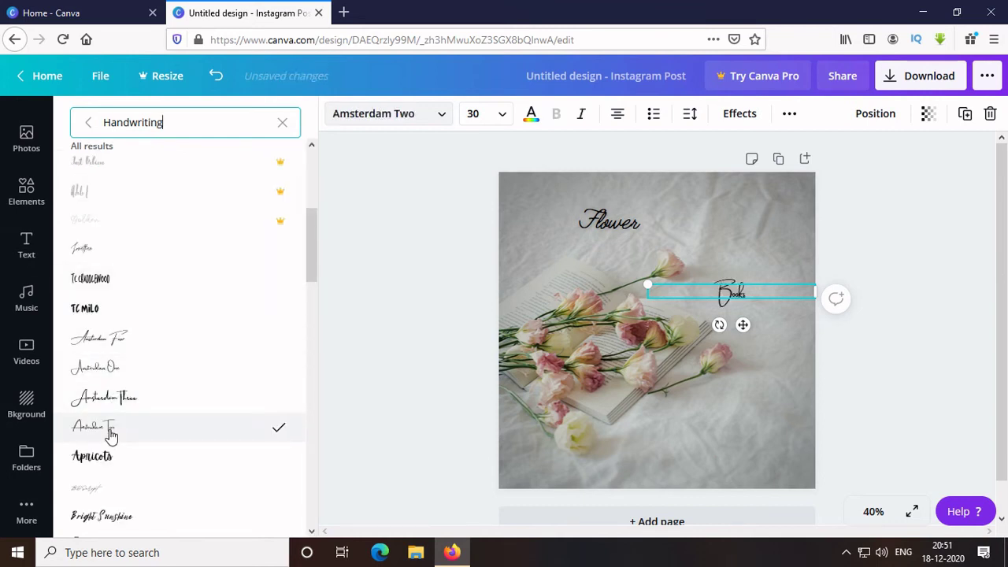
{"action": "left_click", "coordinate": [106, 368]}
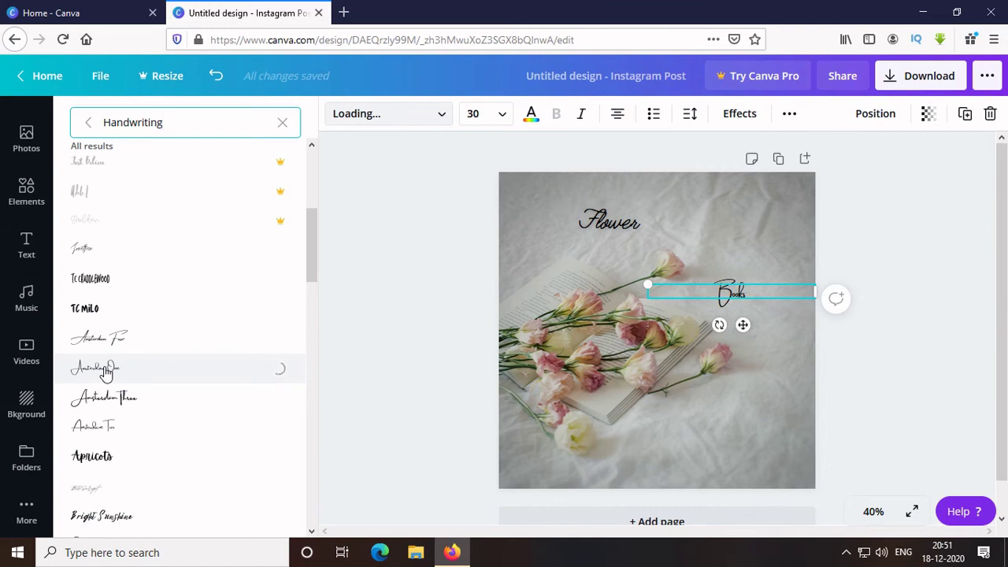
{"action": "left_click", "coordinate": [502, 117]}
{"action": "scroll", "coordinate": [509, 260], "scroll_direction": "down", "scroll_amount": 5}
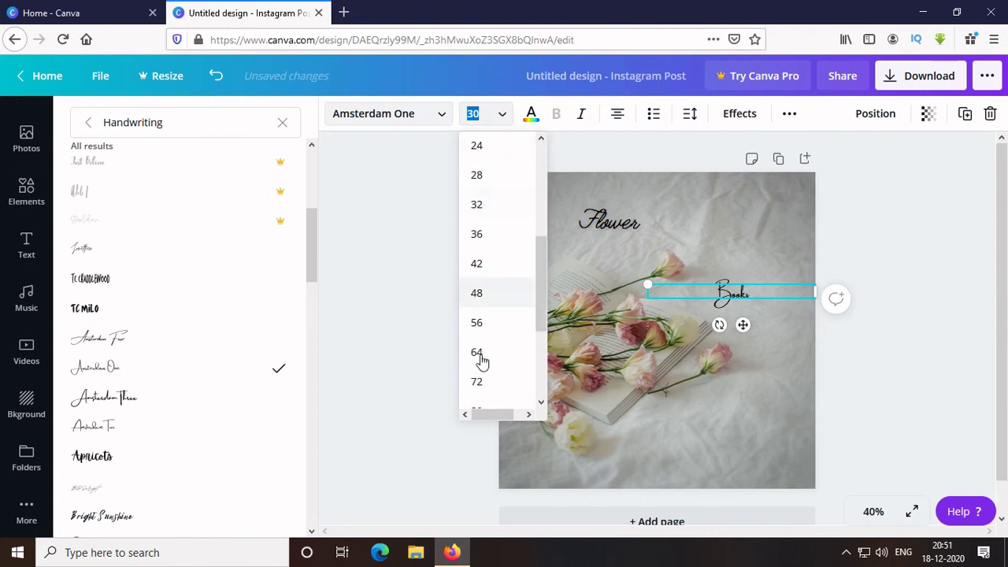
{"action": "left_click", "coordinate": [481, 356]}
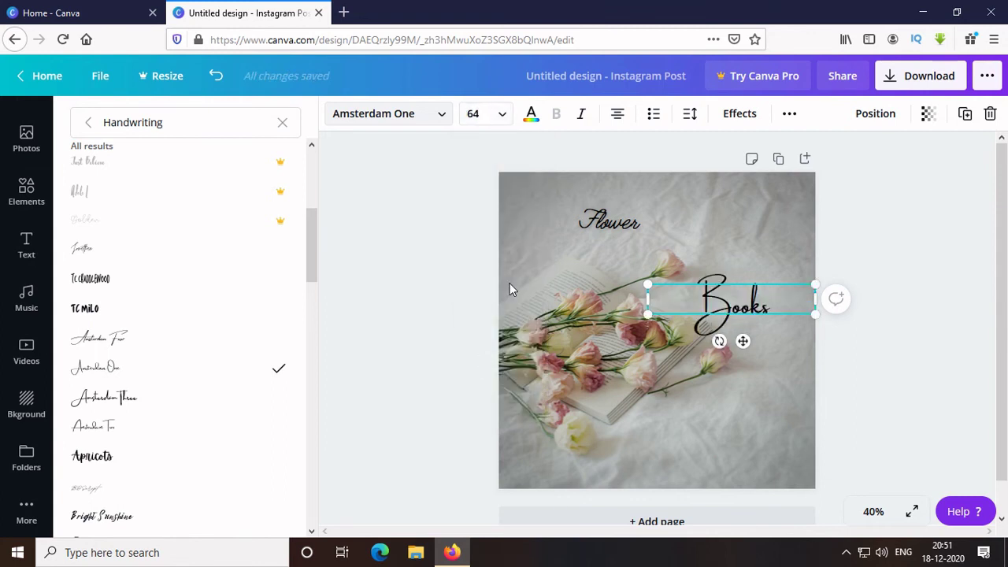
{"action": "key", "text": "Escape"}
{"action": "left_click", "coordinate": [539, 188]}
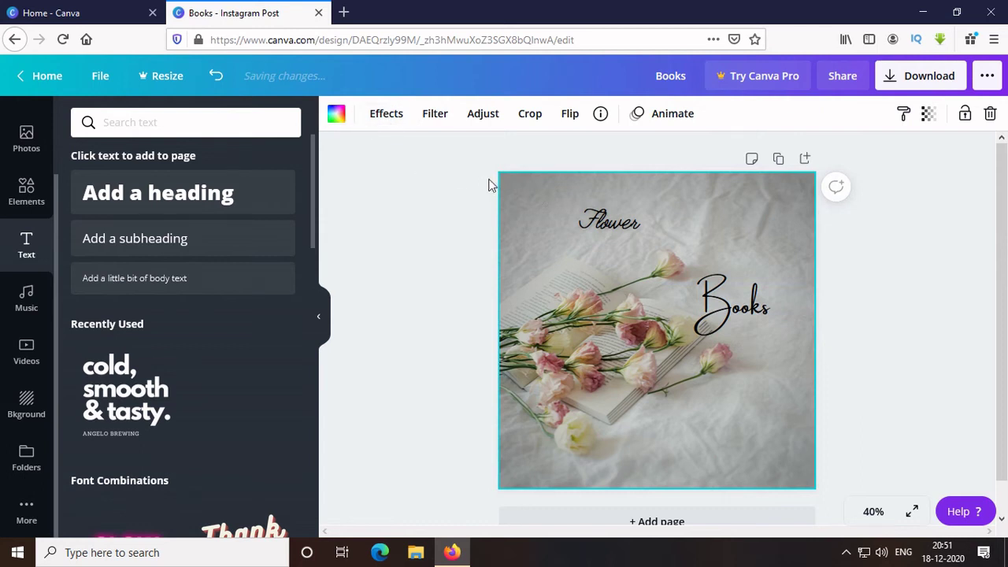
- Apply the Tumble animation and lengthen the page timing from 5.0s to 7.5s
{"action": "left_click", "coordinate": [636, 120]}
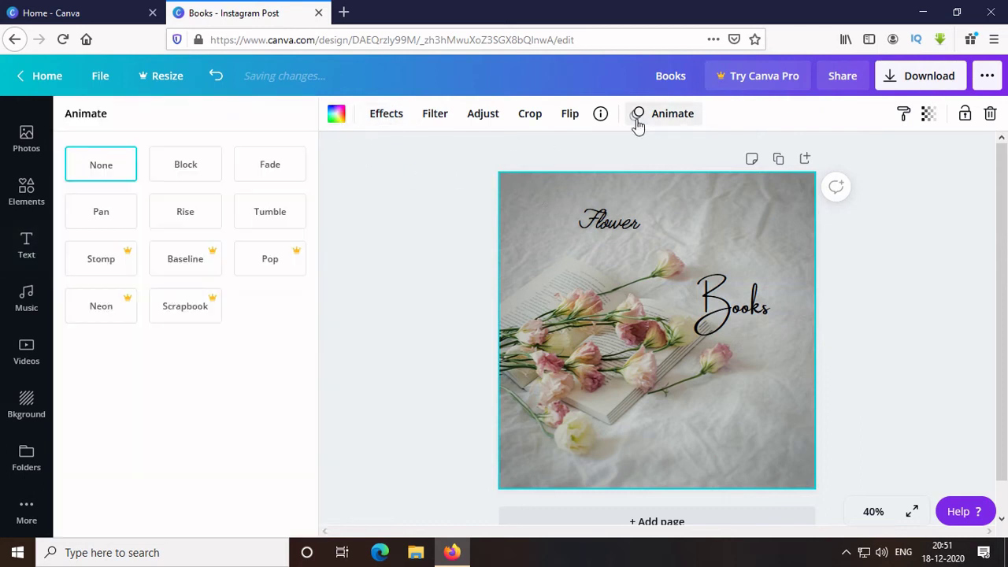
{"action": "left_click", "coordinate": [254, 210]}
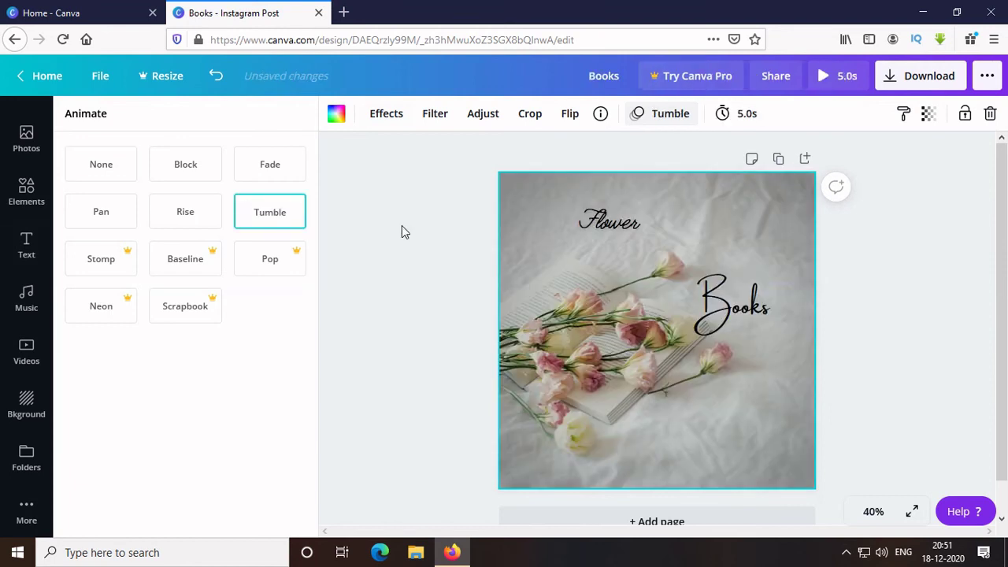
{"action": "left_click", "coordinate": [735, 114]}
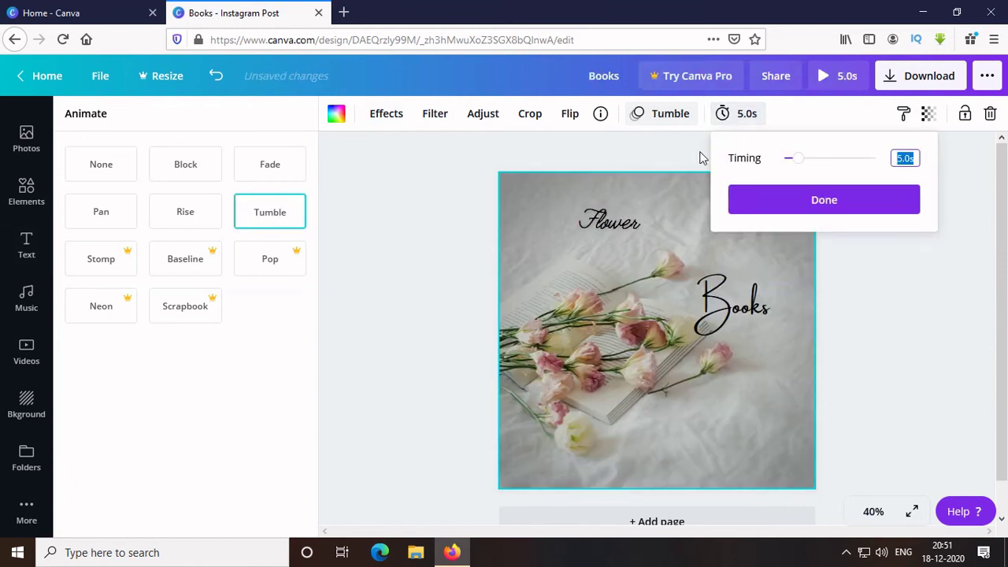
{"action": "left_click_drag", "start_coordinate": [803, 168], "coordinate": [806, 164]}
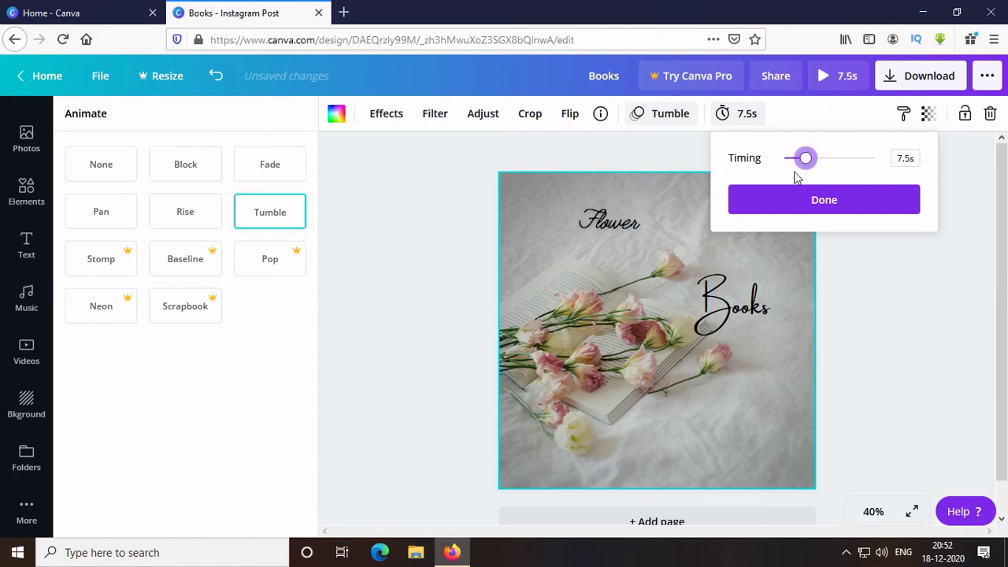
{"action": "left_click", "coordinate": [779, 202]}
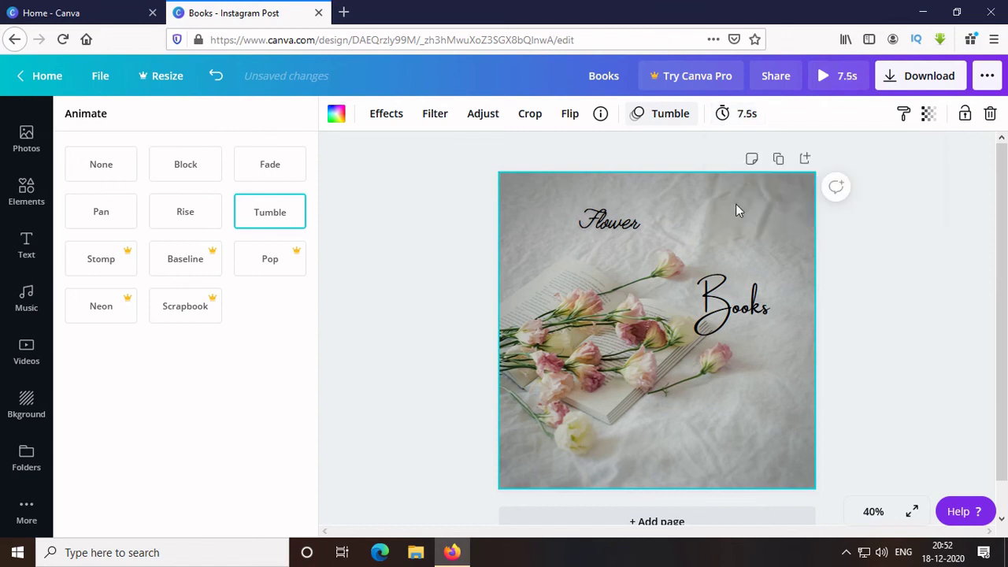
- Add the recently used floral line-art element and tilt it into the bottom-right corner
{"action": "left_click", "coordinate": [30, 204]}
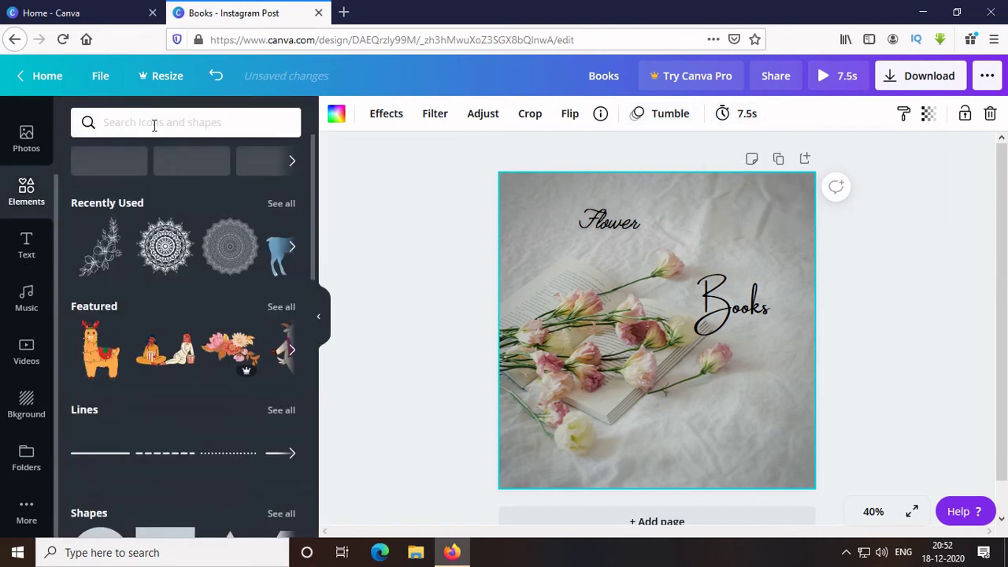
{"action": "left_click", "coordinate": [105, 246]}
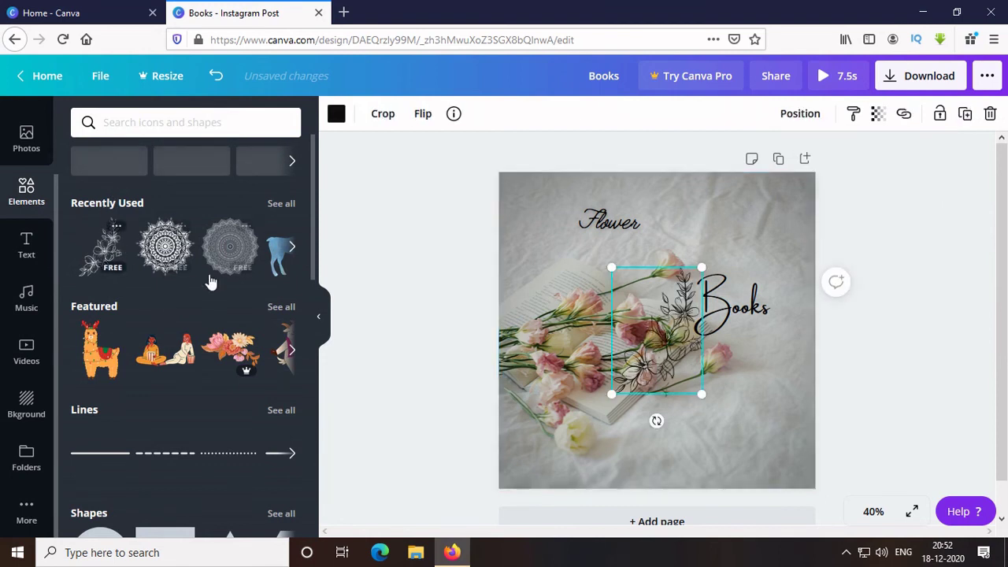
{"action": "left_click_drag", "start_coordinate": [656, 421], "coordinate": [810, 446]}
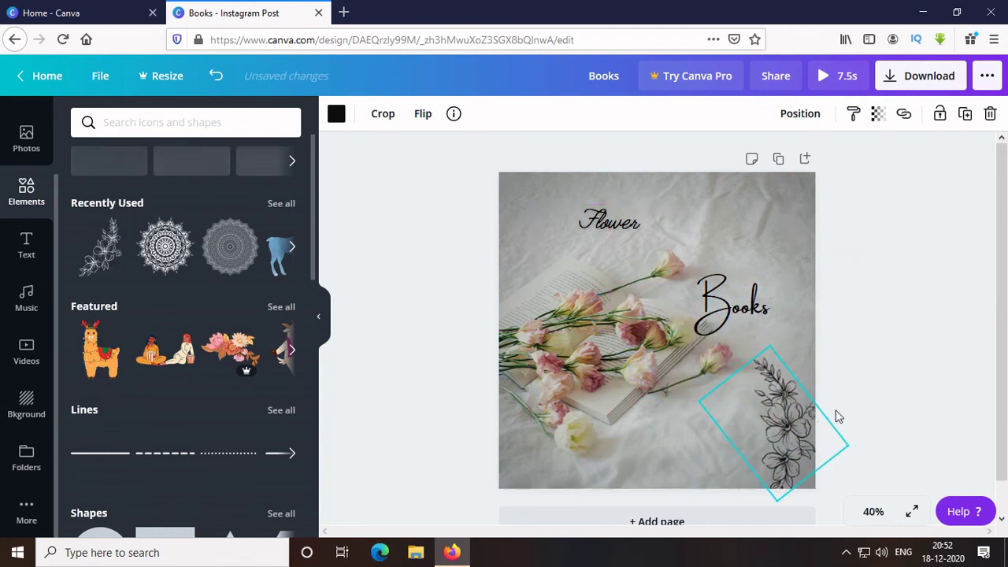
{"action": "left_click", "coordinate": [858, 365]}
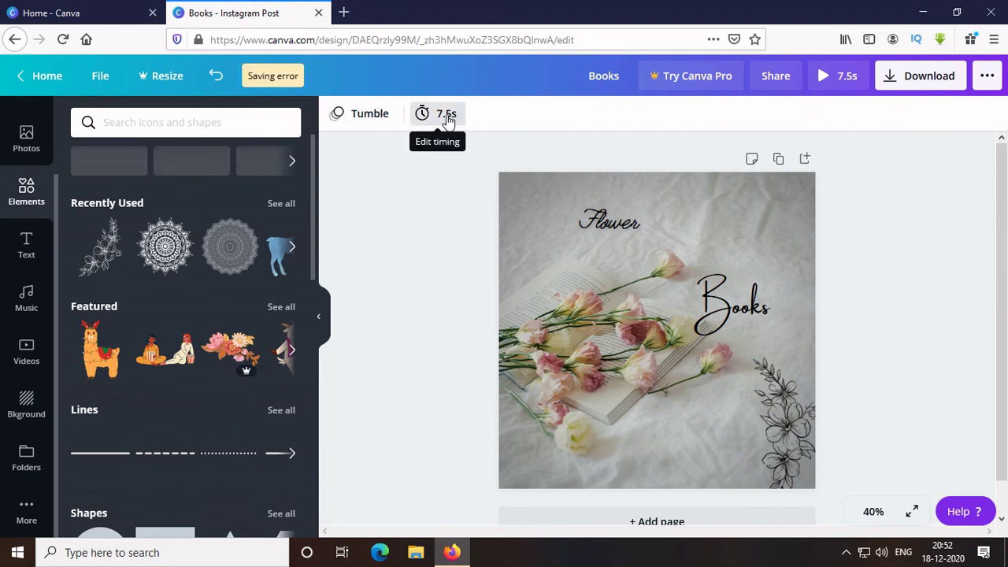
- Preview the animation, then download it as an MP4 video saved as Books.mp4
{"action": "left_click", "coordinate": [828, 75]}
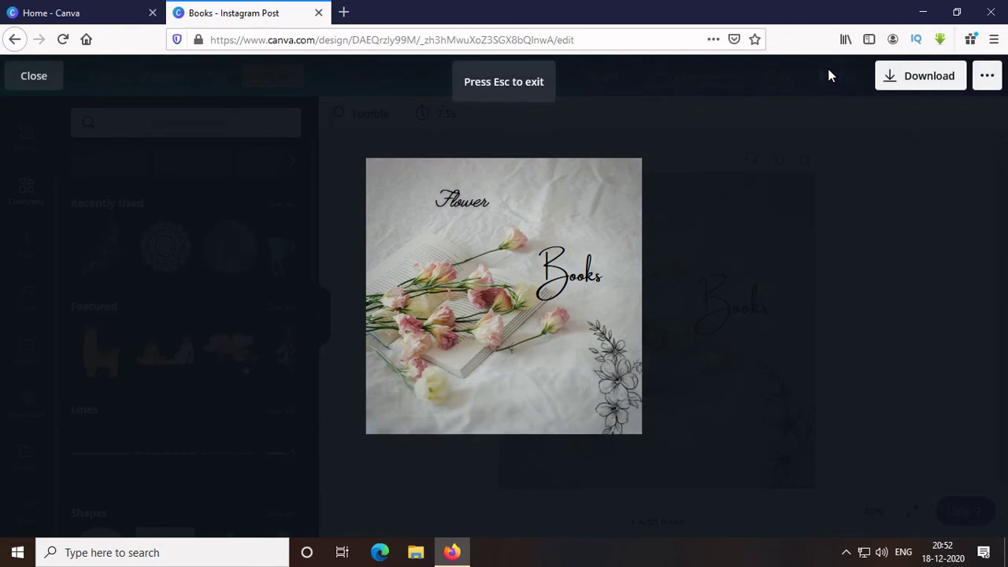
{"action": "left_click", "coordinate": [37, 74]}
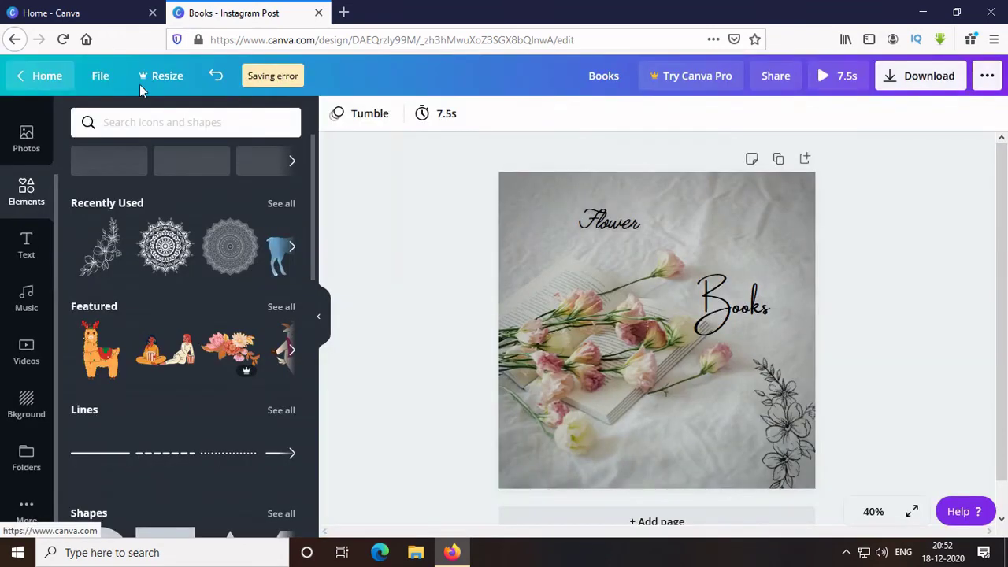
{"action": "left_click", "coordinate": [902, 79]}
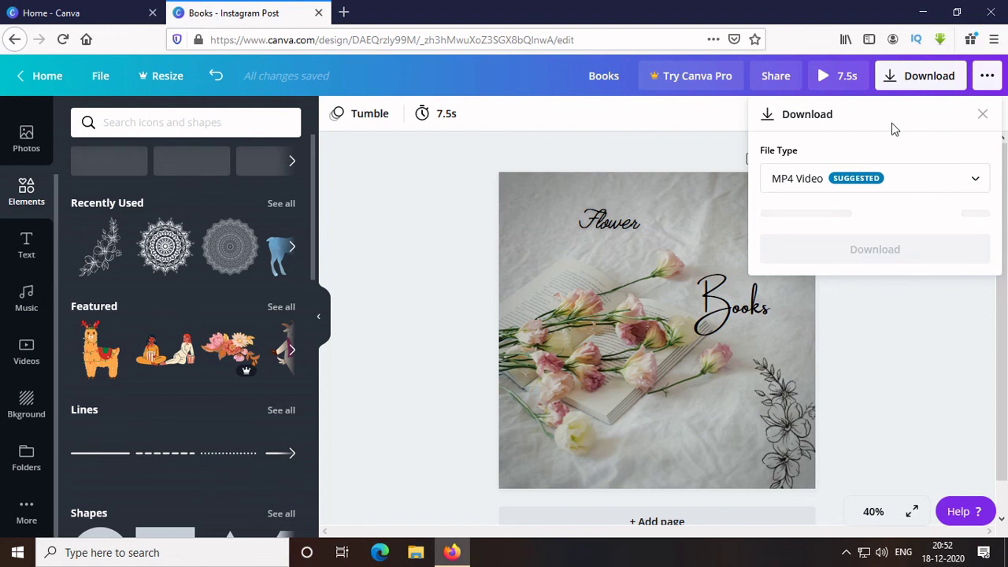
{"action": "left_click", "coordinate": [881, 213]}
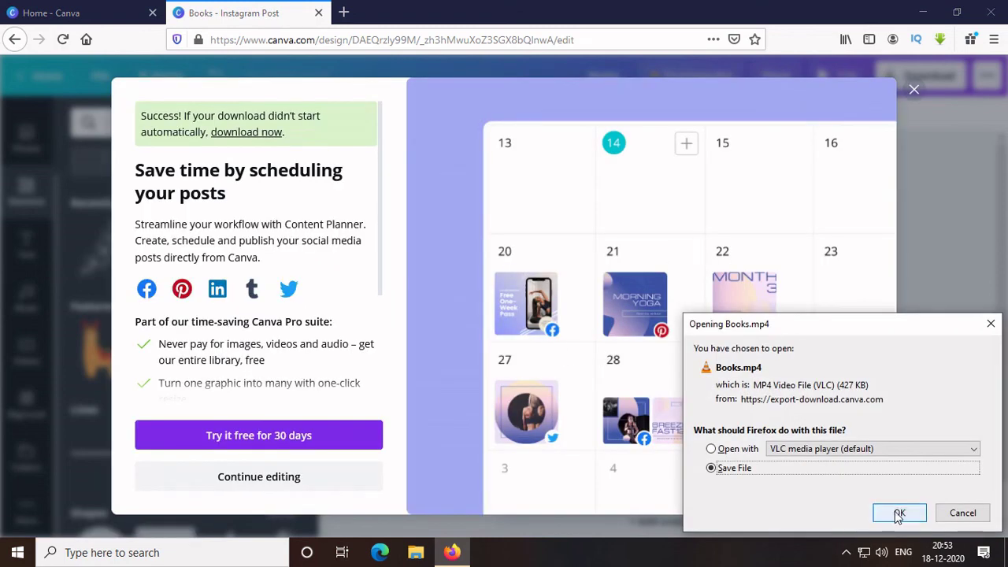
{"action": "left_click", "coordinate": [898, 513]}
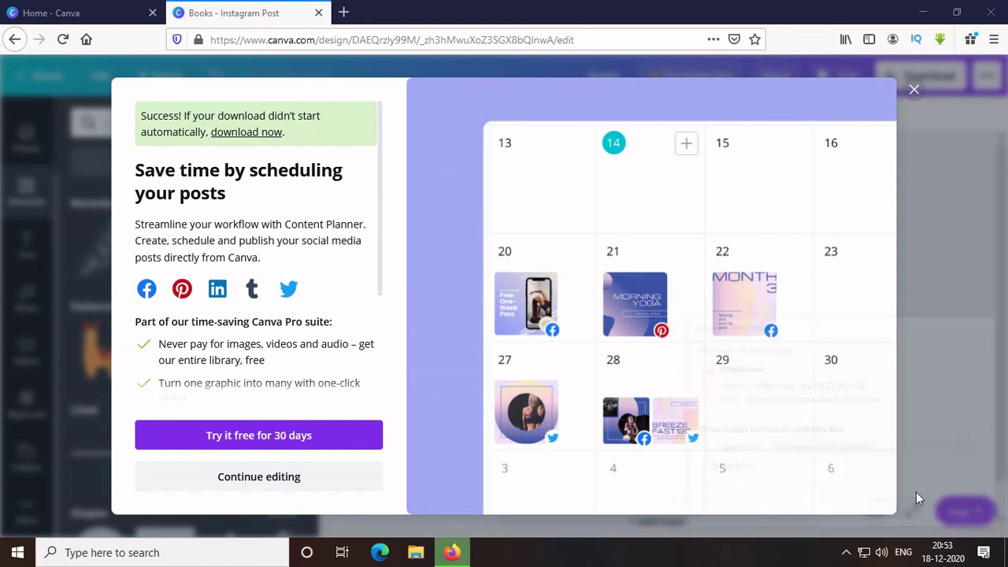
{"action": "left_click", "coordinate": [914, 91]}
{"action": "left_click", "coordinate": [825, 45]}
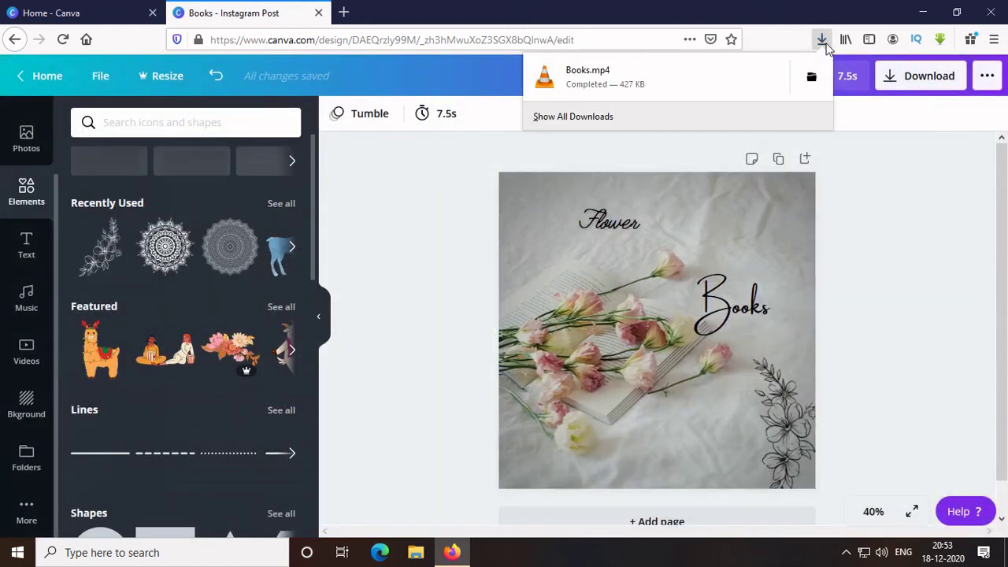
- Play Books.mp4 from Firefox's downloads in VLC, then close the player
{"action": "left_click", "coordinate": [699, 90]}
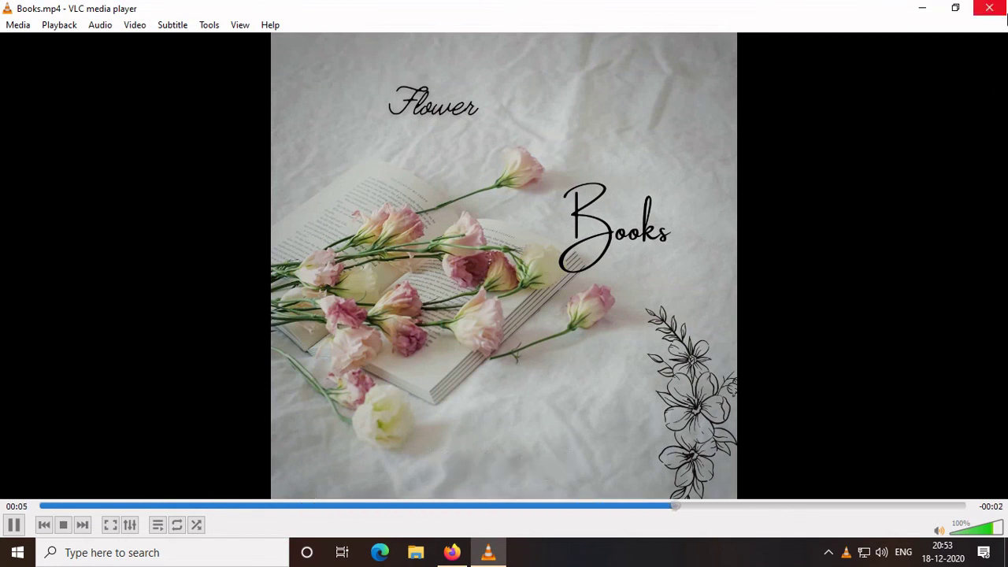
{"action": "left_click", "coordinate": [1006, 17]}
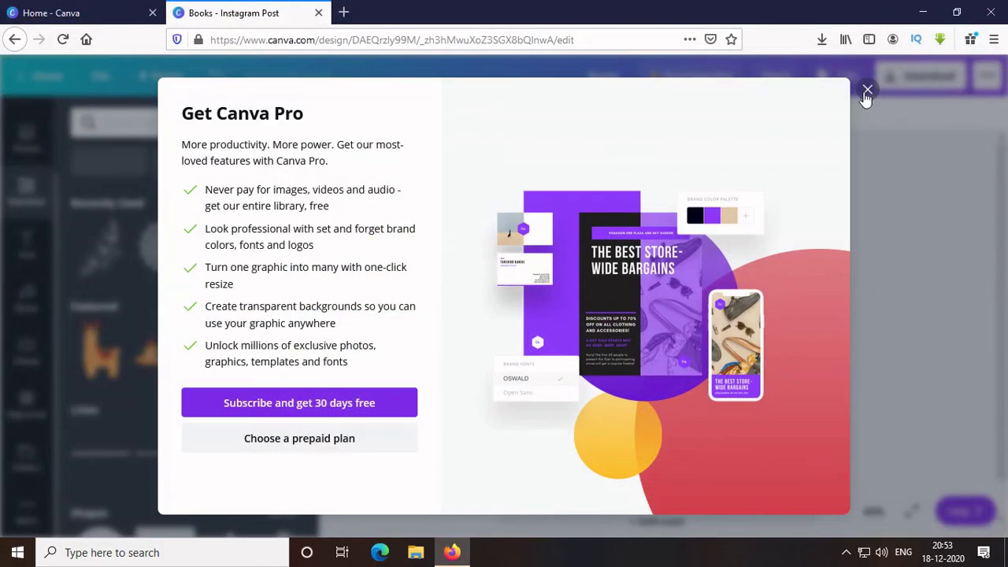
- Close the Get Canva Pro offer and return to the Canva home page
{"action": "left_click", "coordinate": [867, 92]}
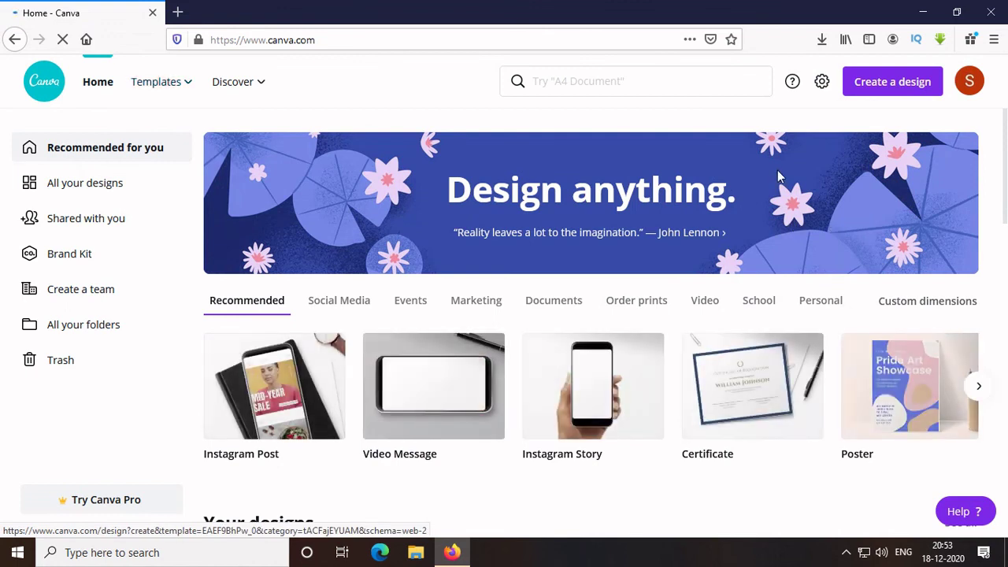
{"action": "mouse_move", "coordinate": [163, 87]}
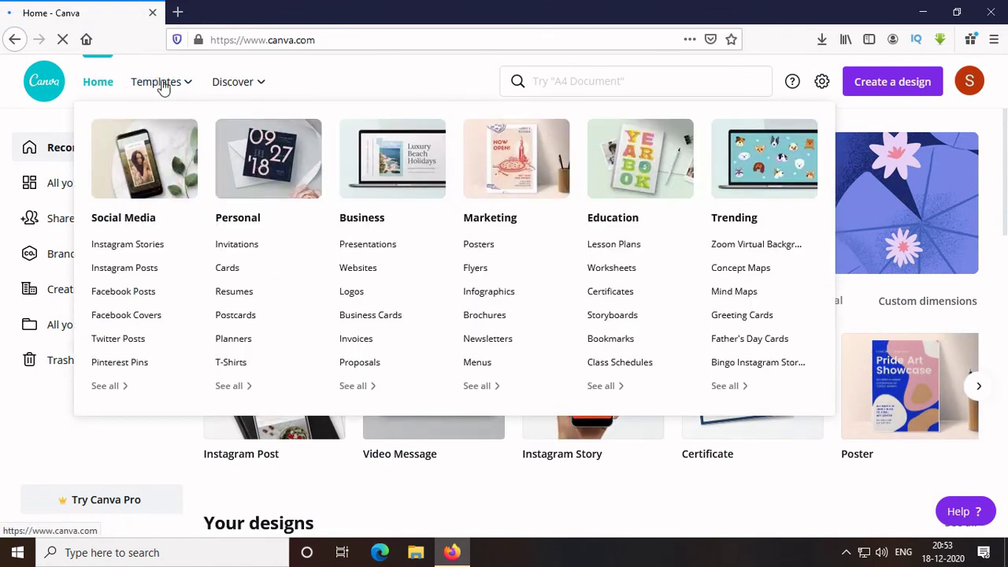
{"action": "mouse_move", "coordinate": [237, 90]}
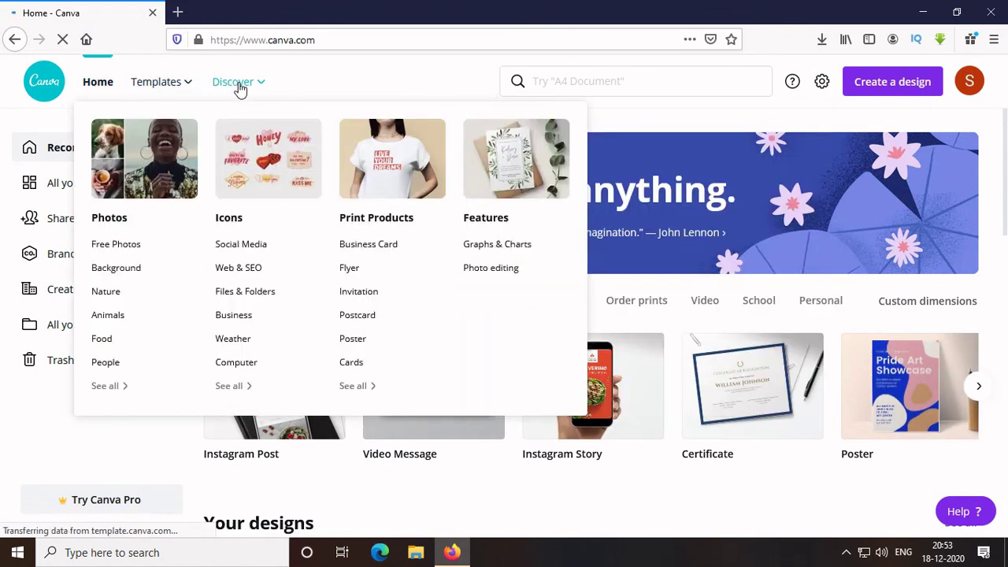